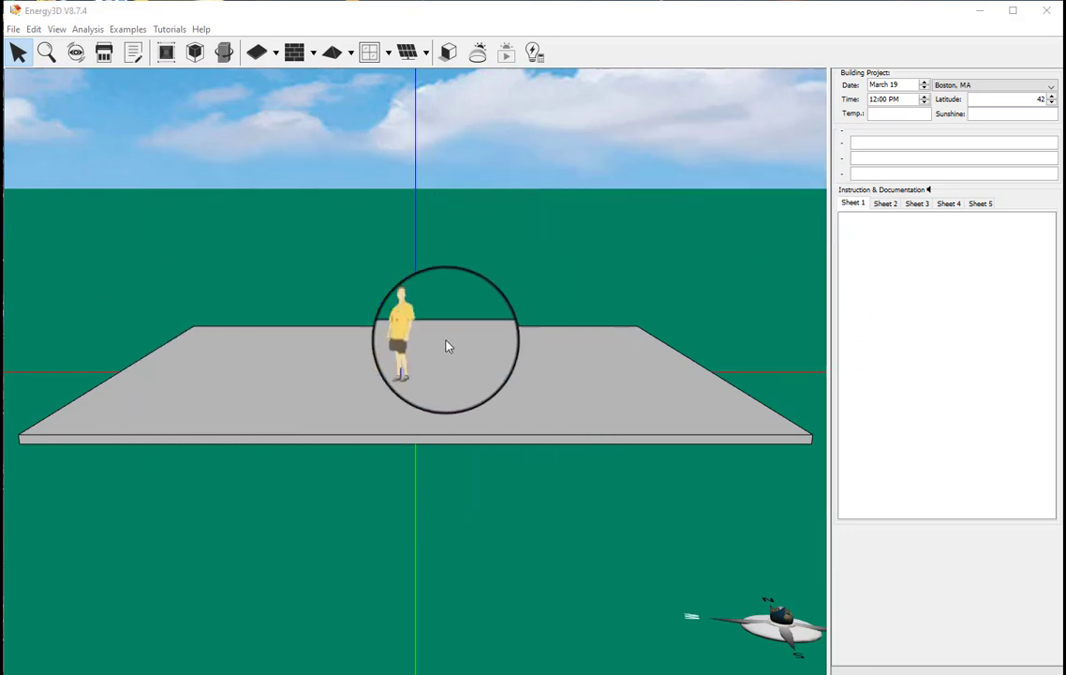
# Drag the human figure slightly back toward the centre of the gray foundation platform.
pyautogui.moveTo(410, 335); pyautogui.dragTo(412, 319)
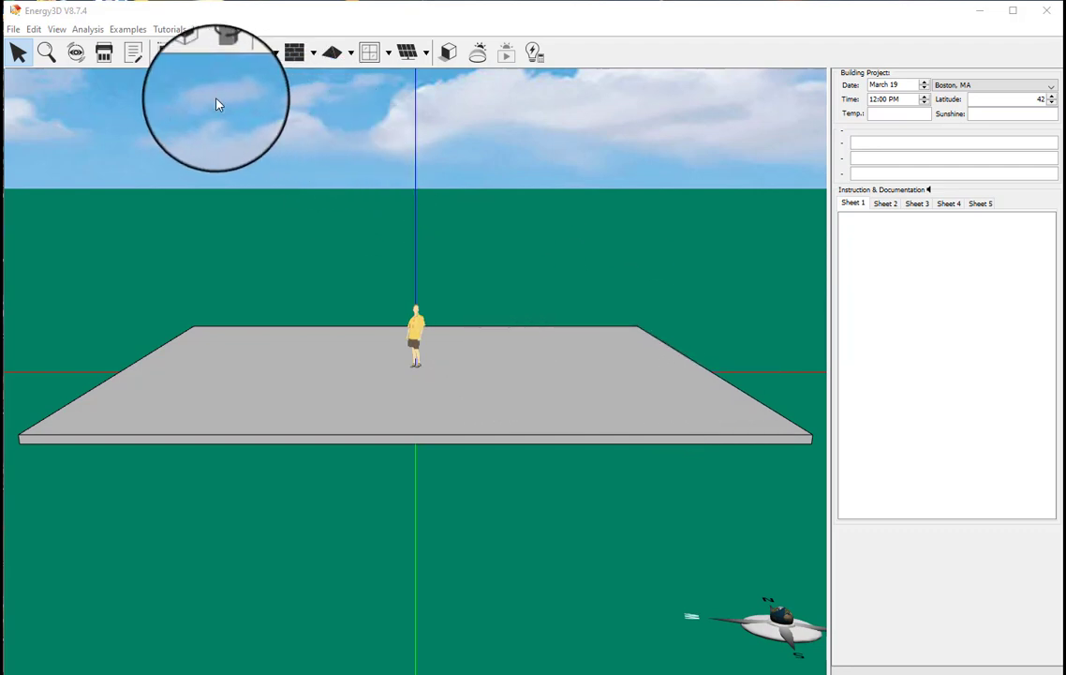
# Load the Cape Cod house template from the Examples menu's submenus.
pyautogui.click(124, 34)
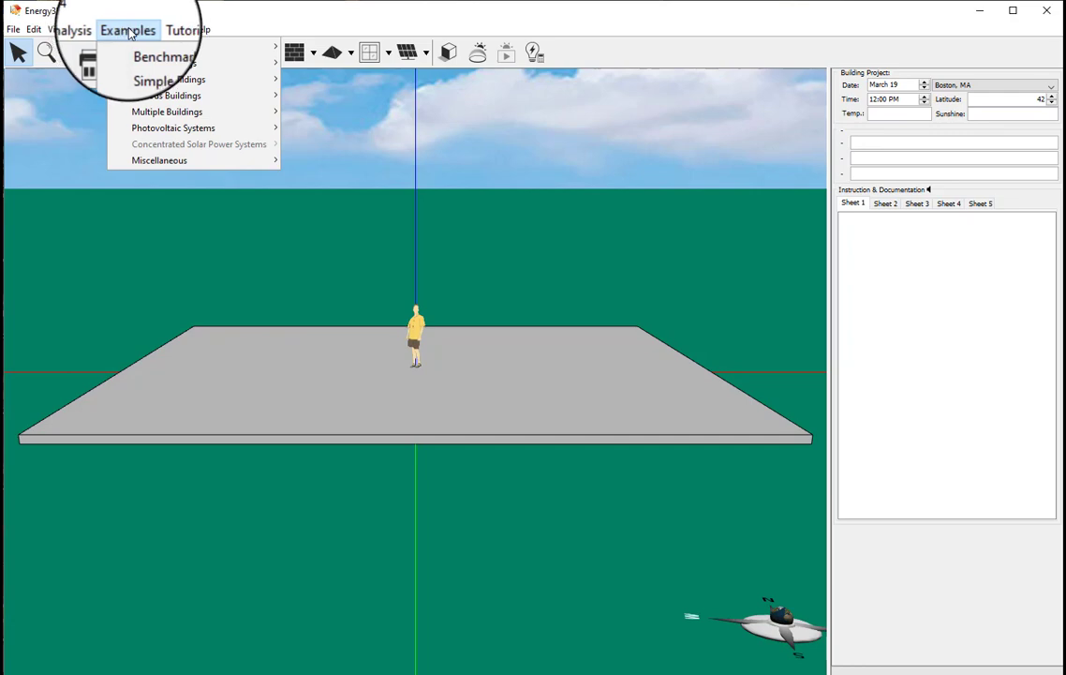
pyautogui.moveTo(146, 70)
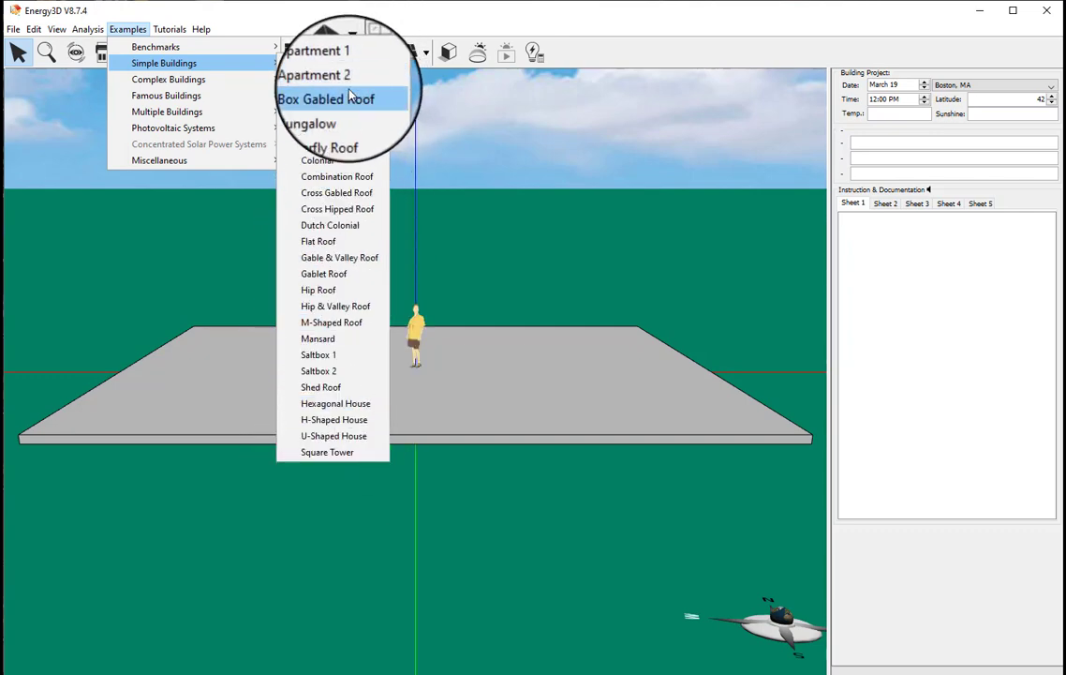
pyautogui.moveTo(202, 80)
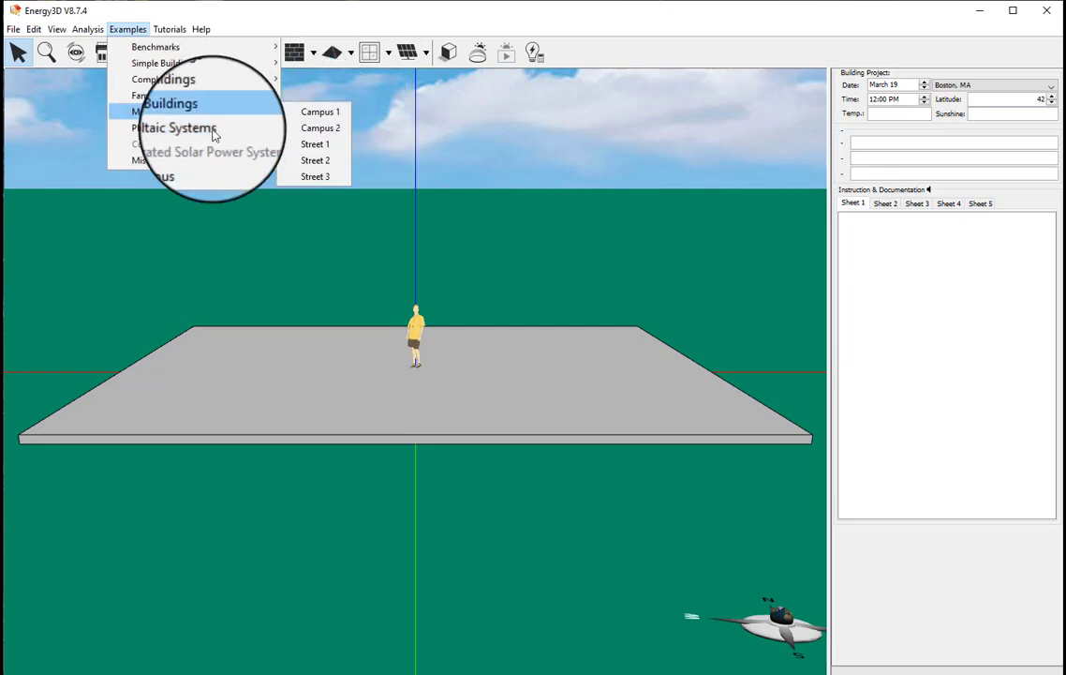
pyautogui.moveTo(214, 133)
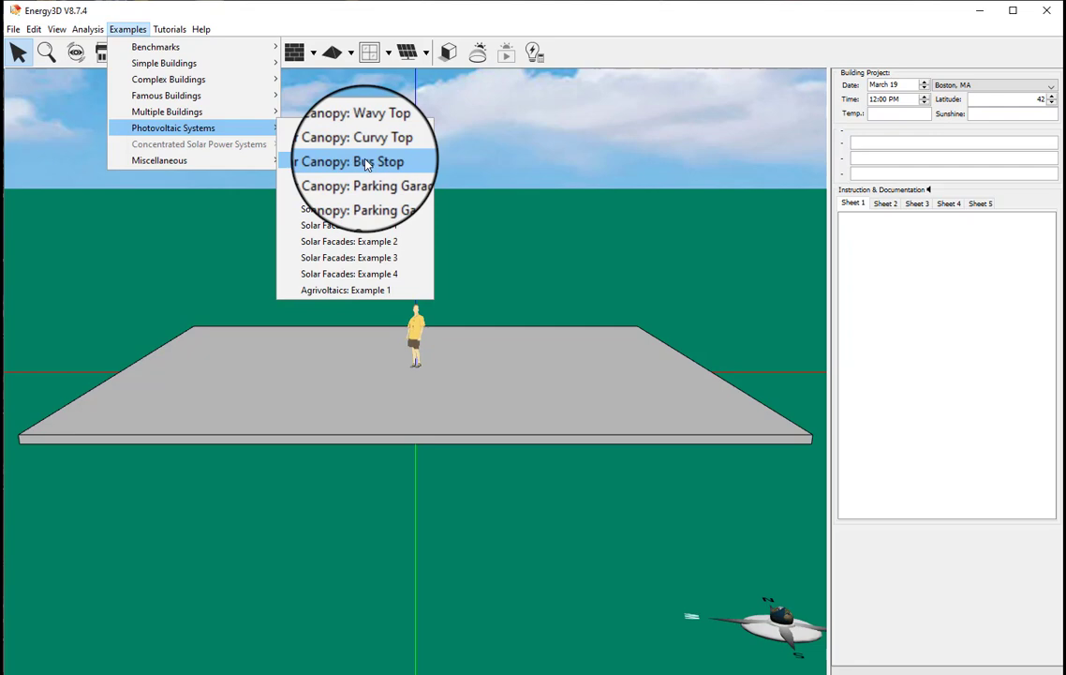
pyautogui.moveTo(234, 160)
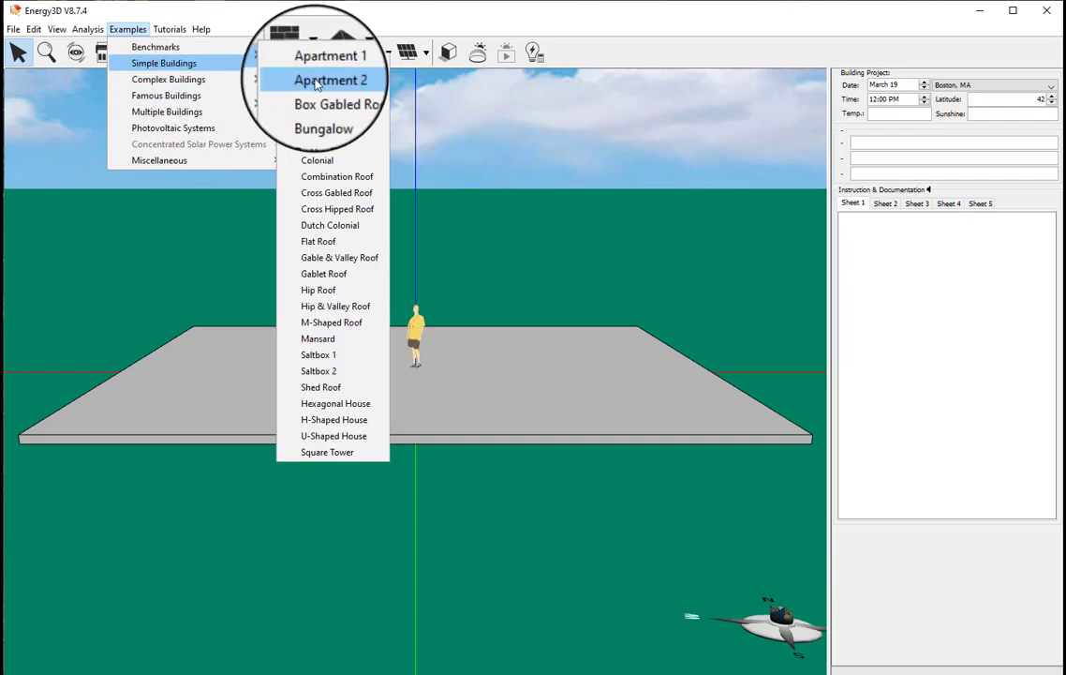
pyautogui.click(349, 147)
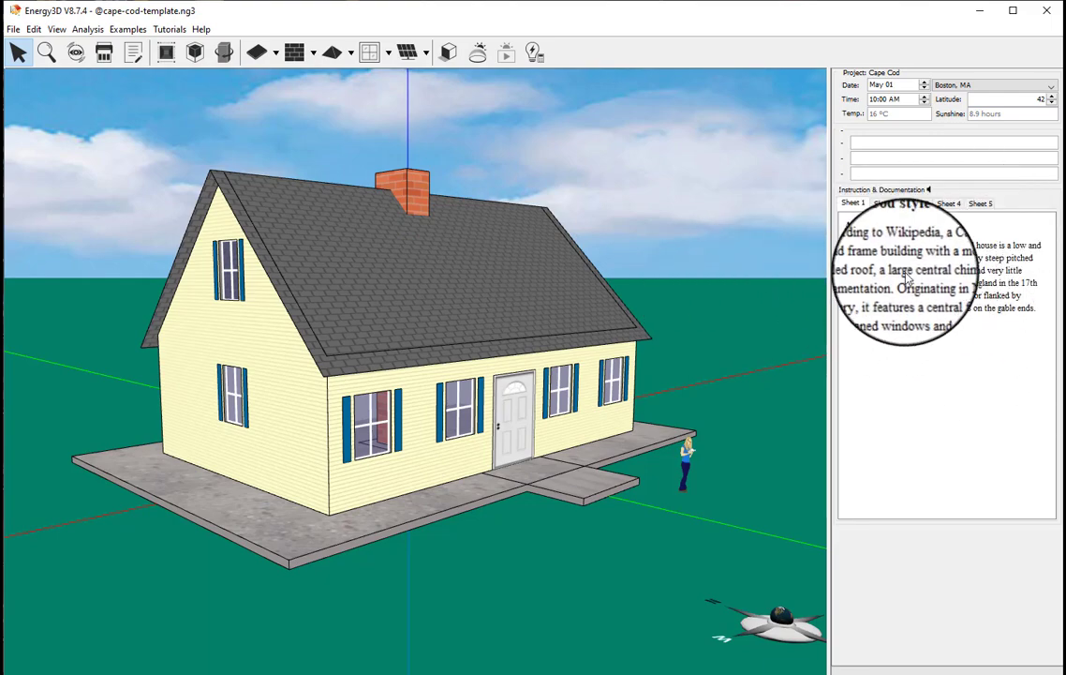
pyautogui.click(887, 209)
pyautogui.click(927, 209)
pyautogui.click(951, 206)
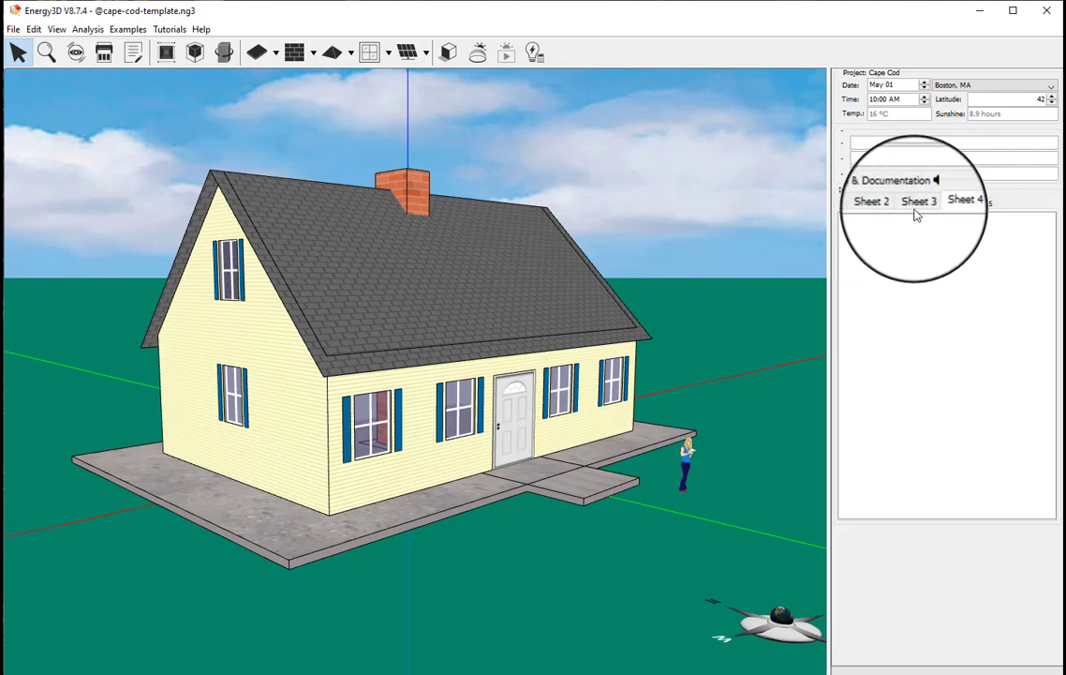
pyautogui.click(855, 208)
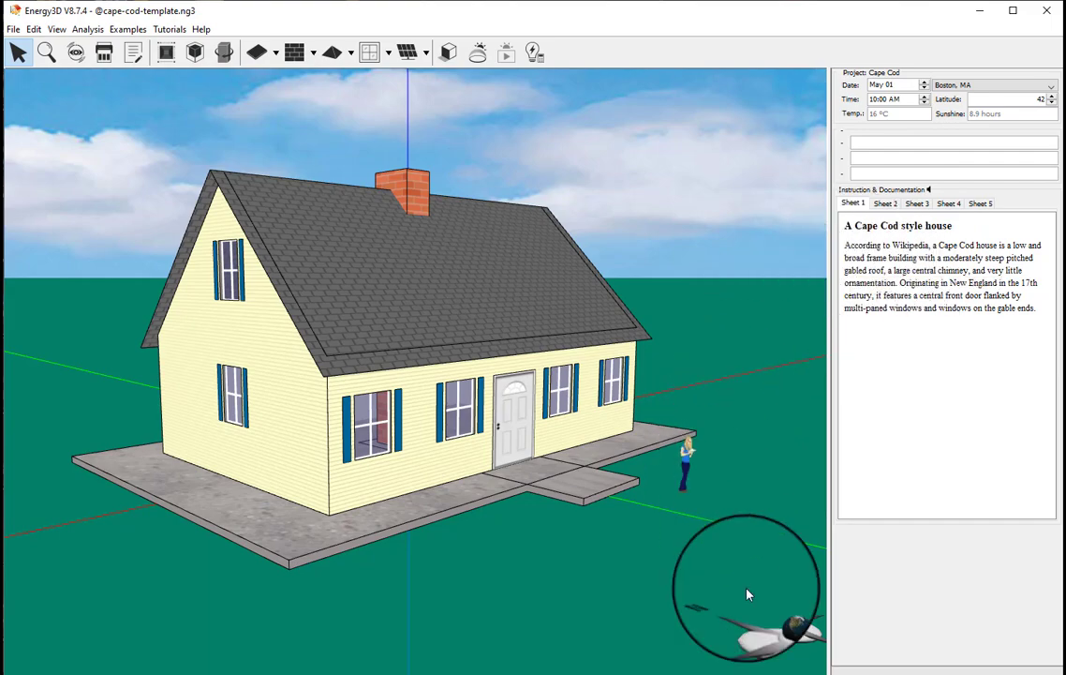
# Orbit the camera to a close, straight-on front view of the Cape Cod house.
pyautogui.moveTo(745, 597); pyautogui.dragTo(629, 576)
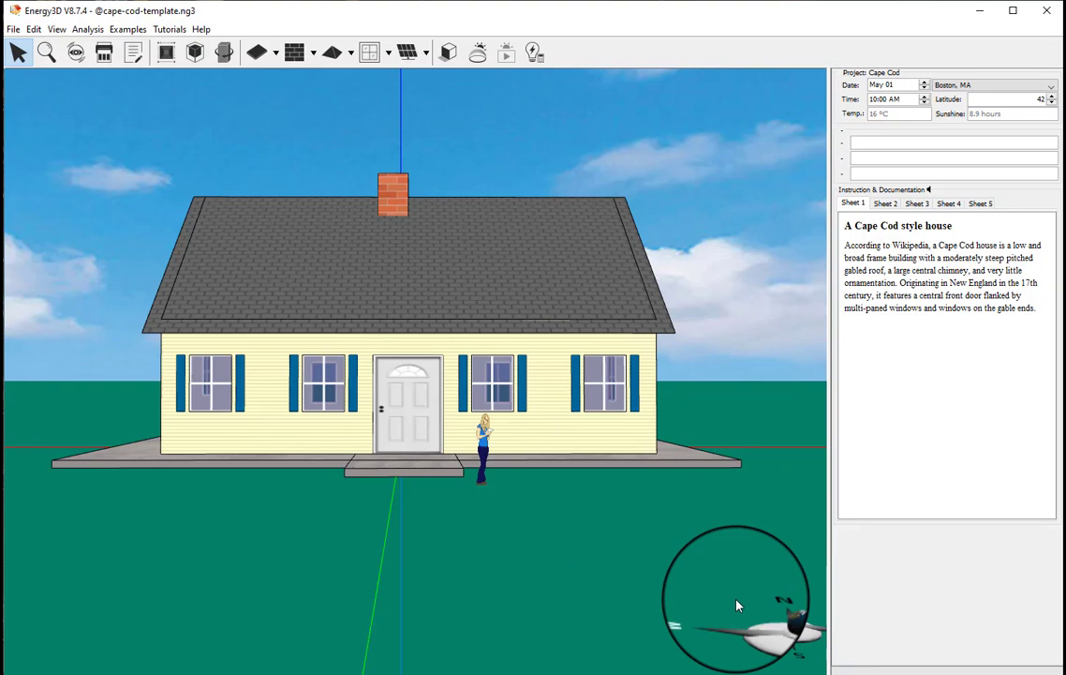
pyautogui.moveTo(738, 591)
pyautogui.mouseDown()
pyautogui.moveTo(697, 588)
pyautogui.moveTo(737, 606)
pyautogui.mouseUp()
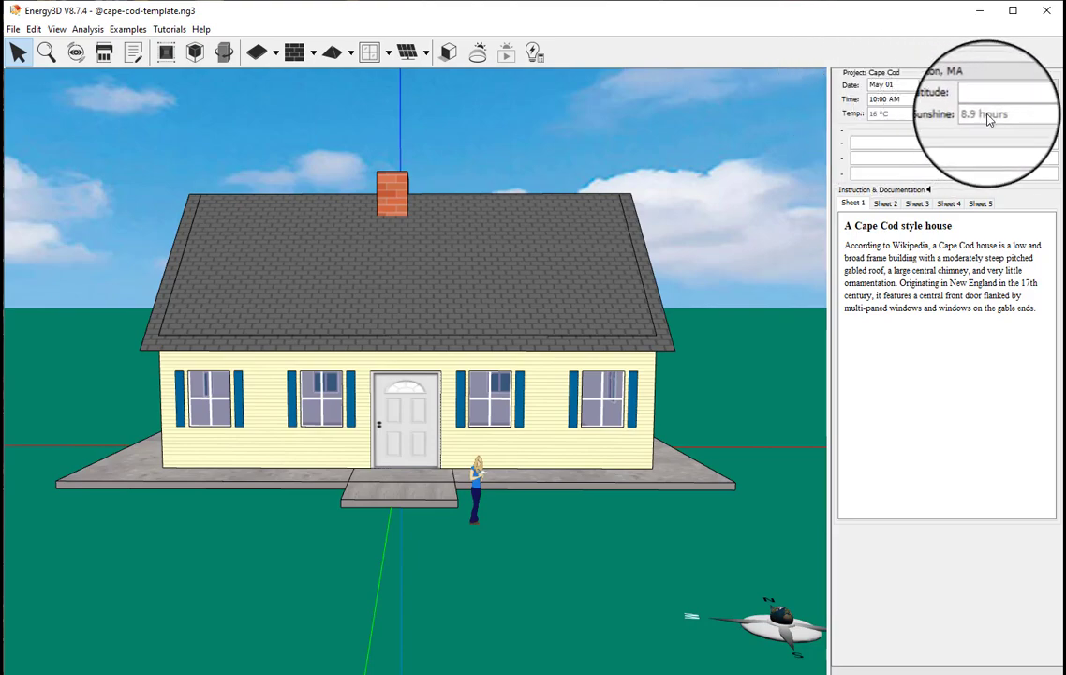
pyautogui.click(997, 87)
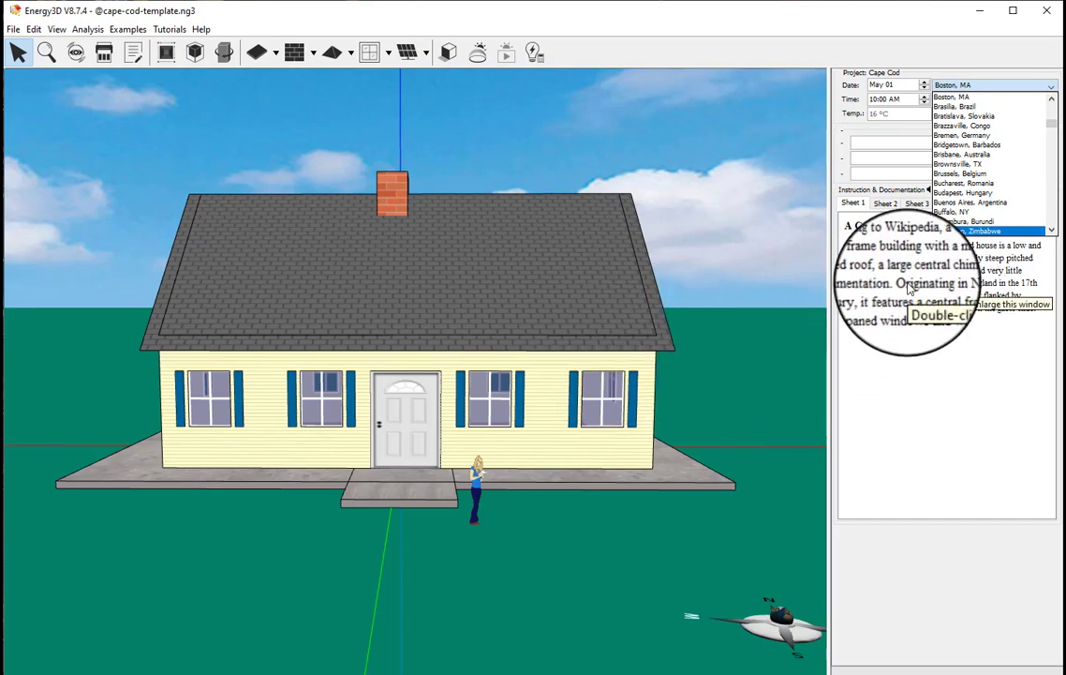
pyautogui.click(907, 289)
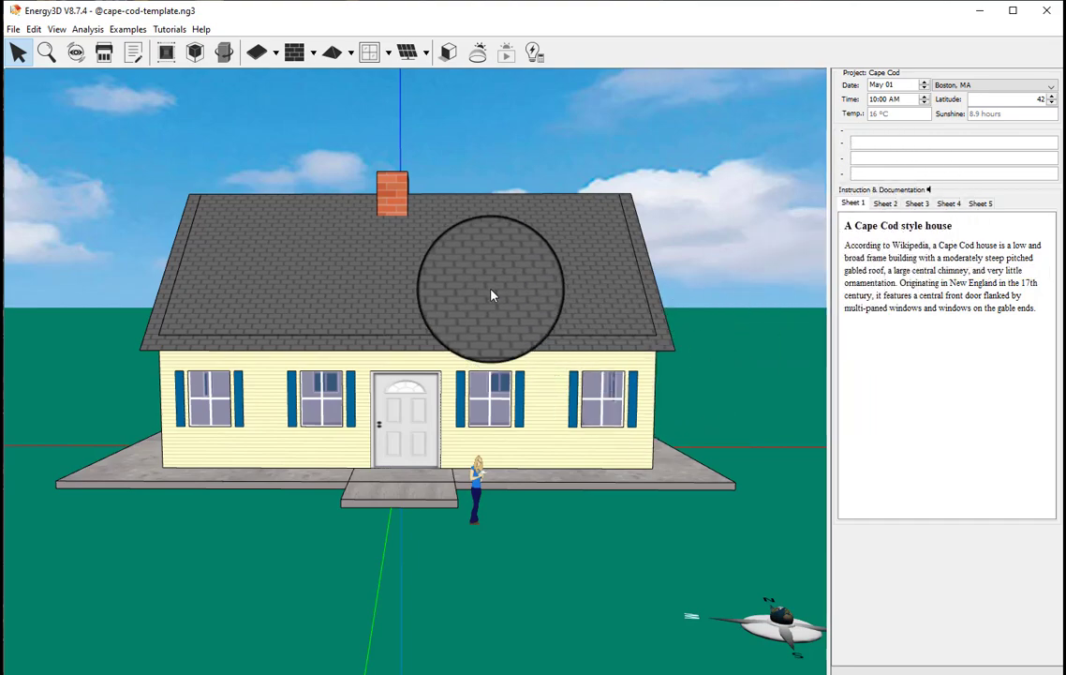
# Select the roof, then the front wall, showing building #1's 123 m² area, 8.4 m height, 10 windows.
pyautogui.click(514, 269)
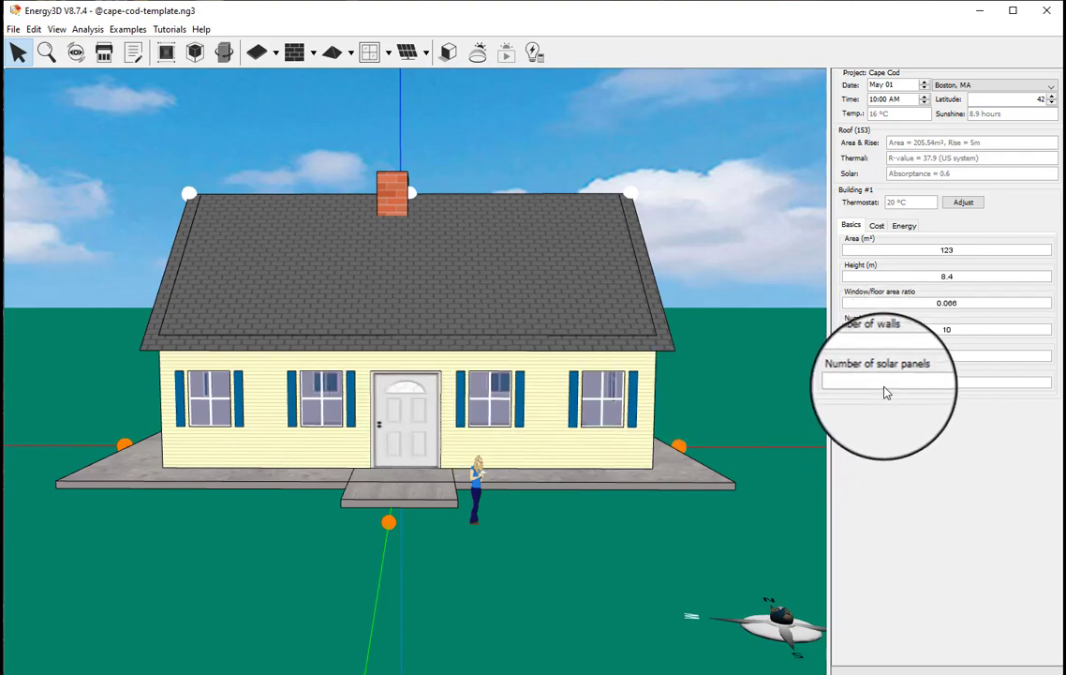
pyautogui.click(610, 454)
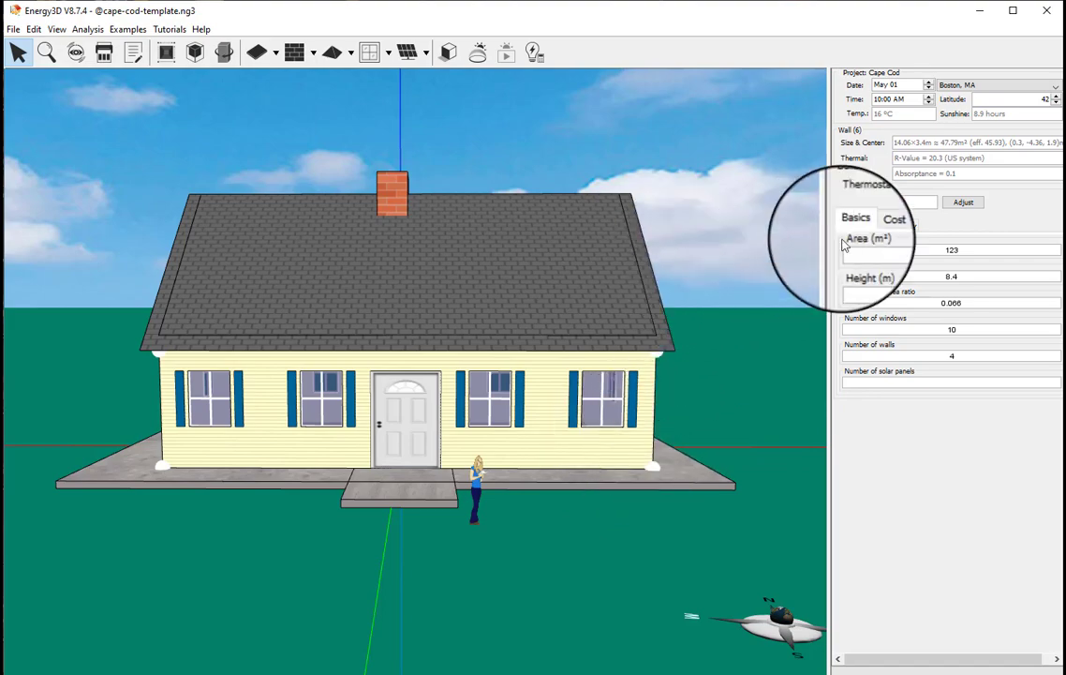
# Show the $159,462 cost pie chart and check the 20 °C thermostat schedule without changes.
pyautogui.click(877, 227)
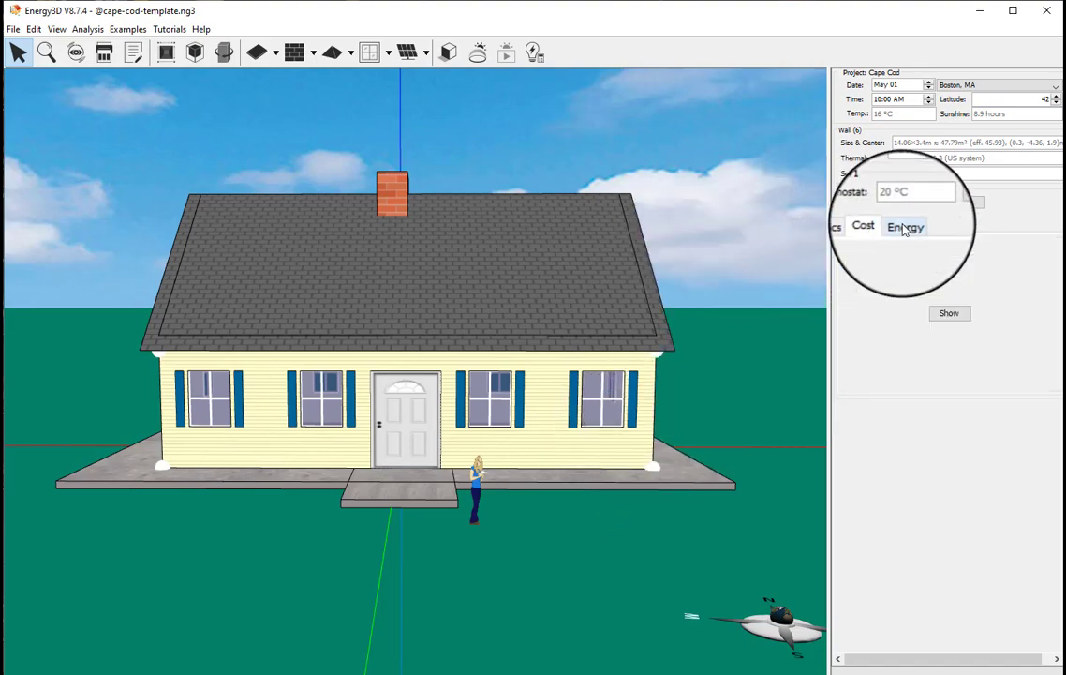
pyautogui.click(947, 312)
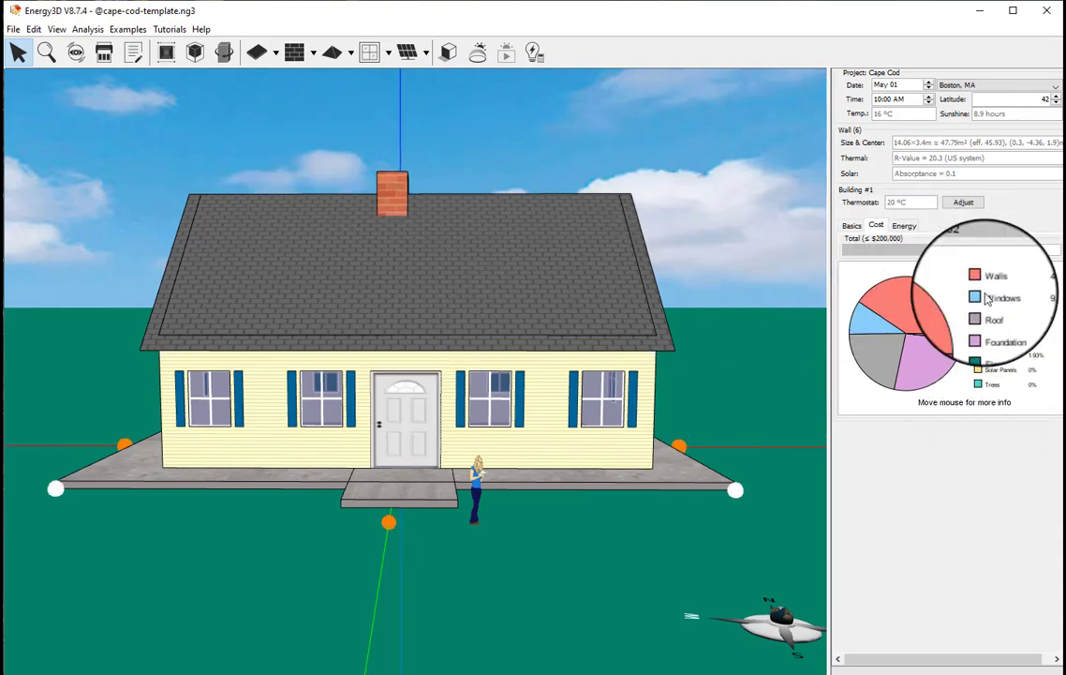
pyautogui.click(963, 201)
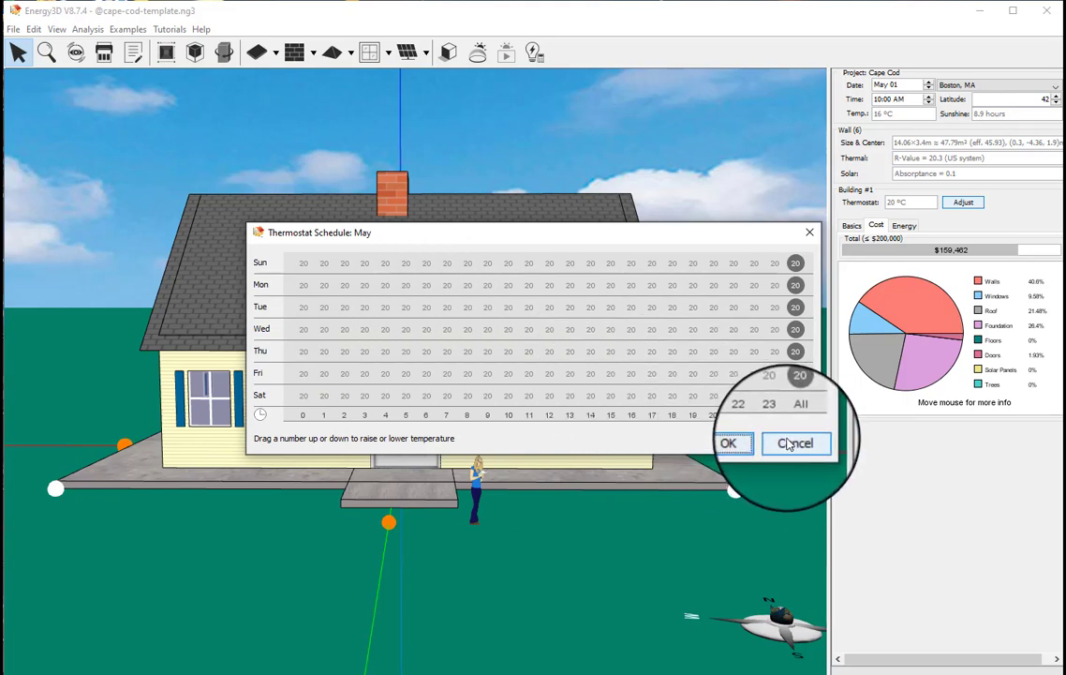
pyautogui.click(792, 443)
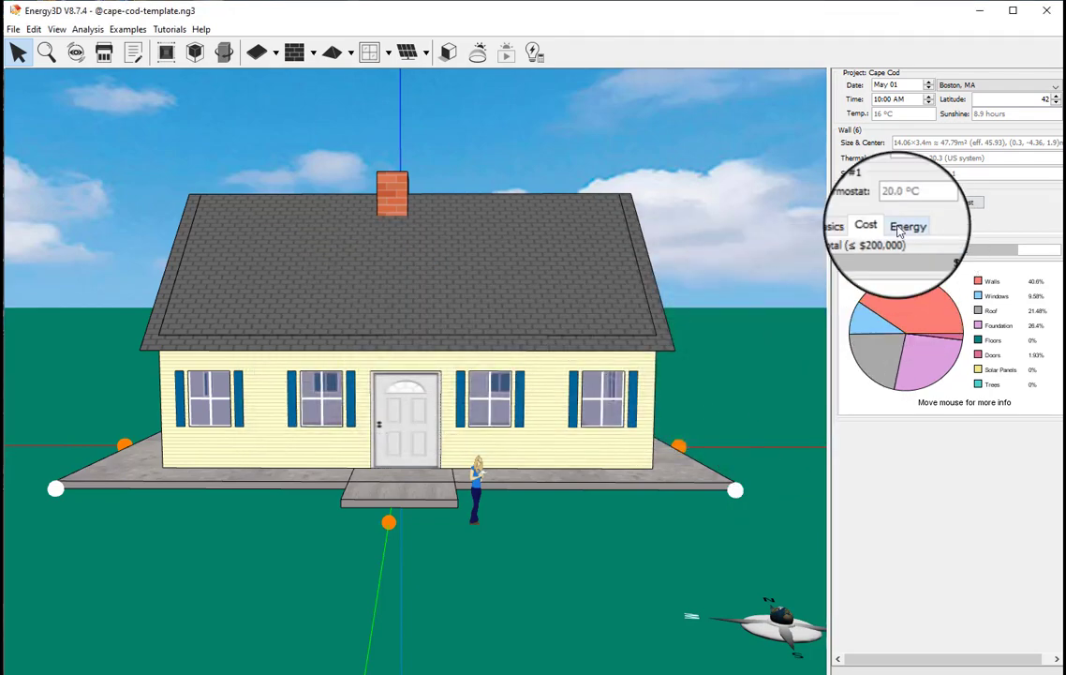
# Display building #1's energy graph, then reselect the front wall to reset it.
pyautogui.click(904, 225)
pyautogui.click(945, 327)
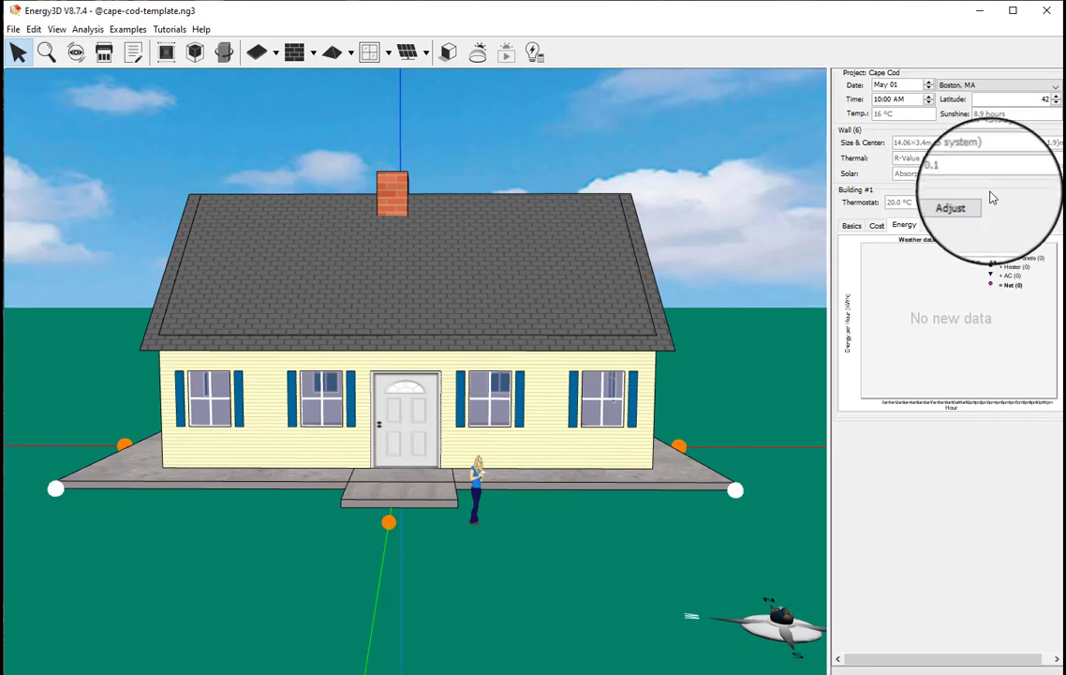
pyautogui.click(562, 455)
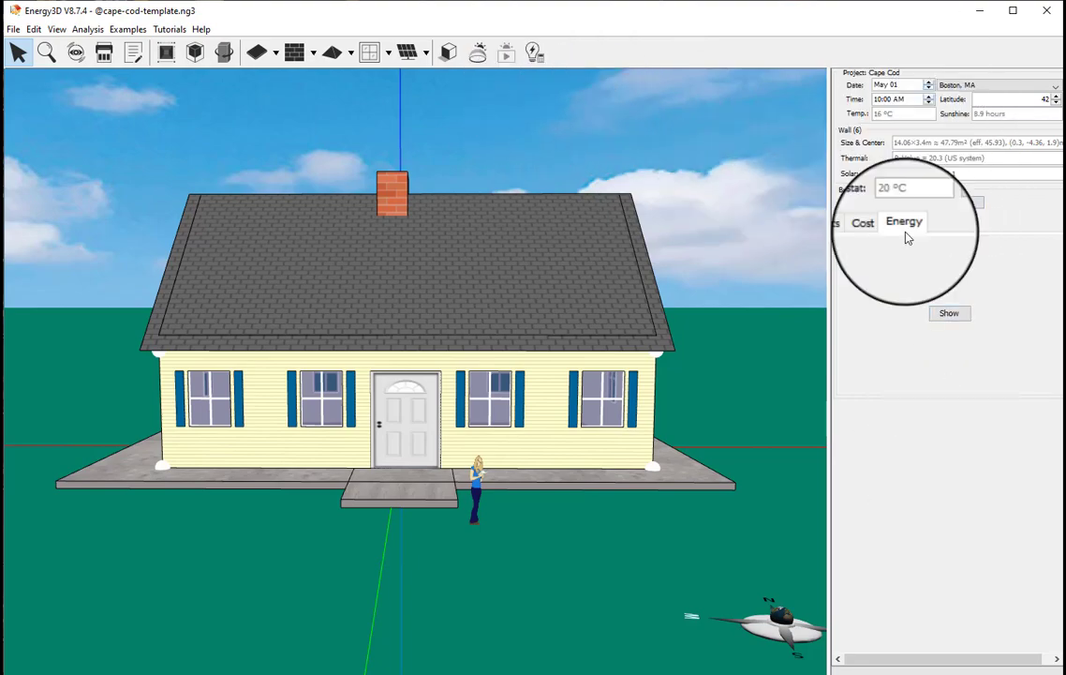
# Inspect the roof, front door, then the right window: 1.2×1.6 m, U-value 0.35, SHGC 0.5.
pyautogui.click(528, 243)
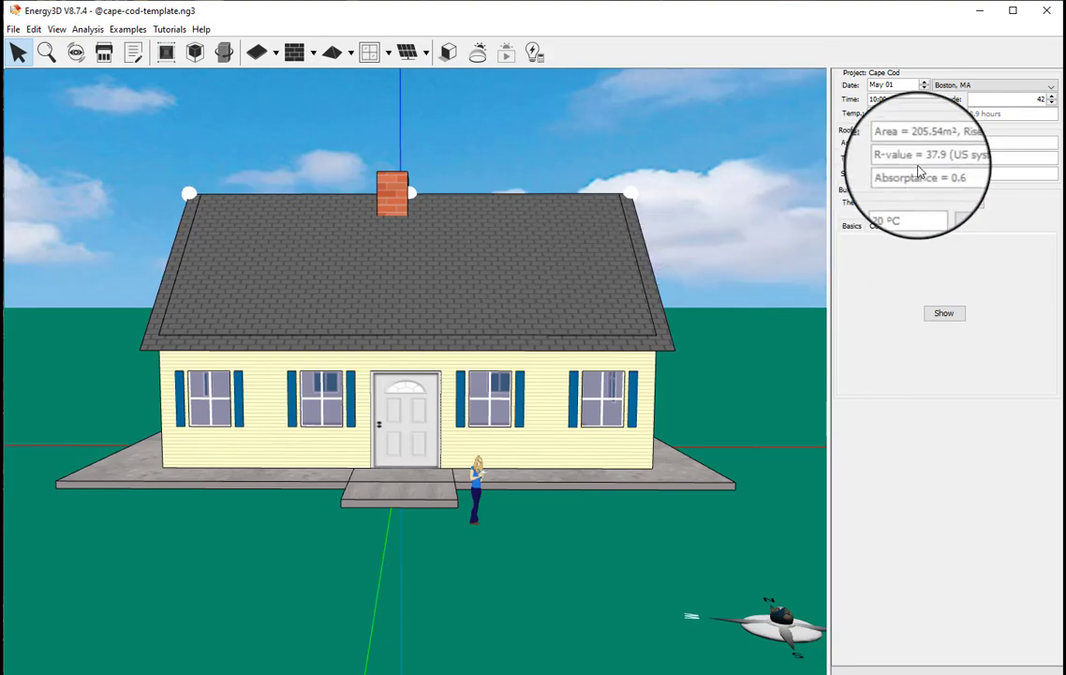
pyautogui.click(413, 442)
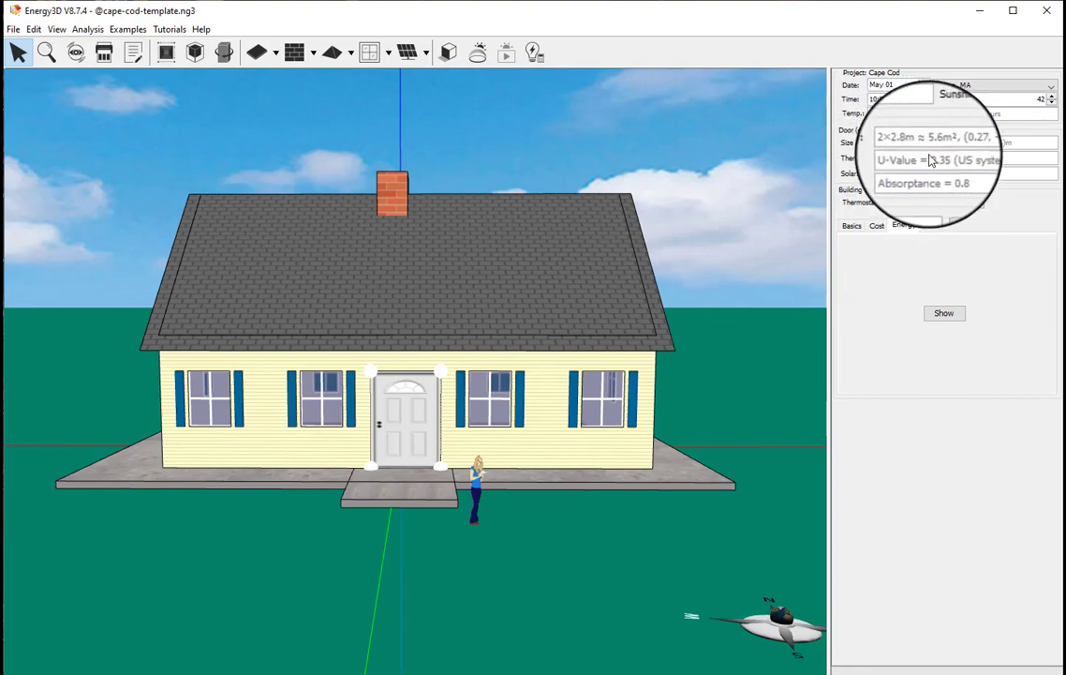
pyautogui.moveTo(931, 161)
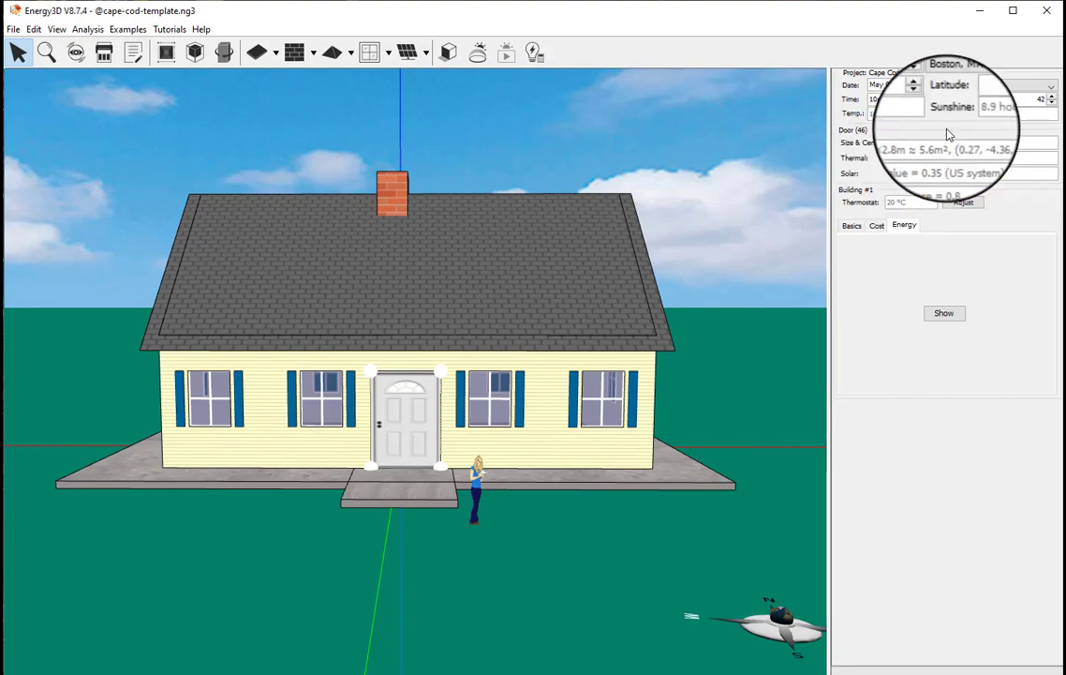
pyautogui.click(604, 380)
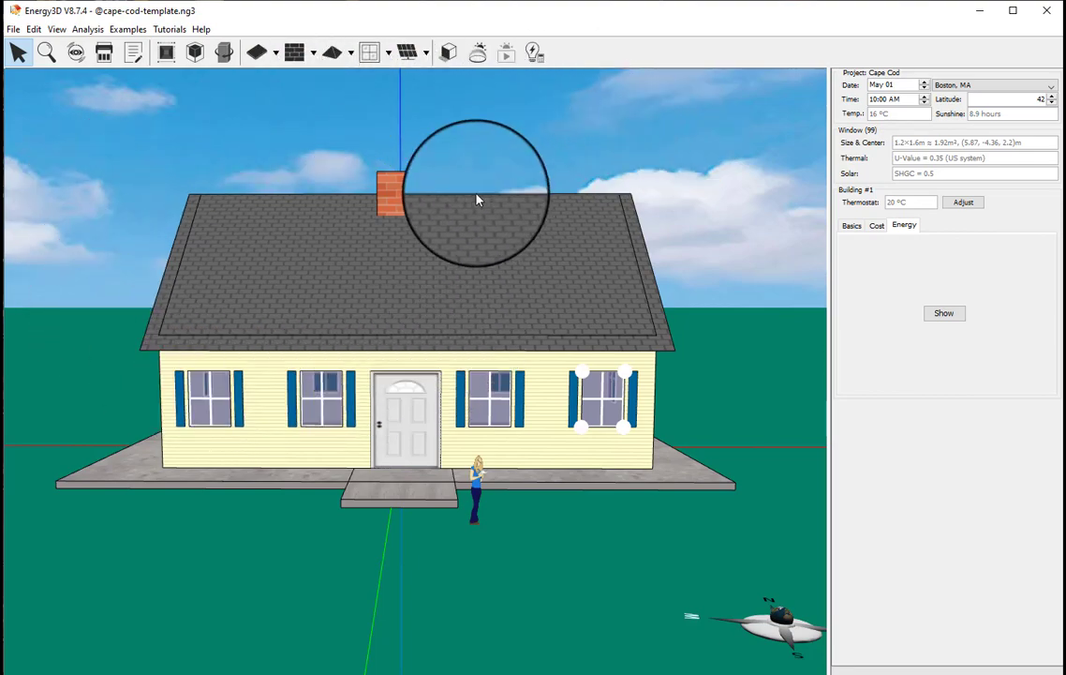
# Place a five-panel solar rack on the left front roof, tilted 46.3° at azimuth 0°.
pyautogui.click(427, 56)
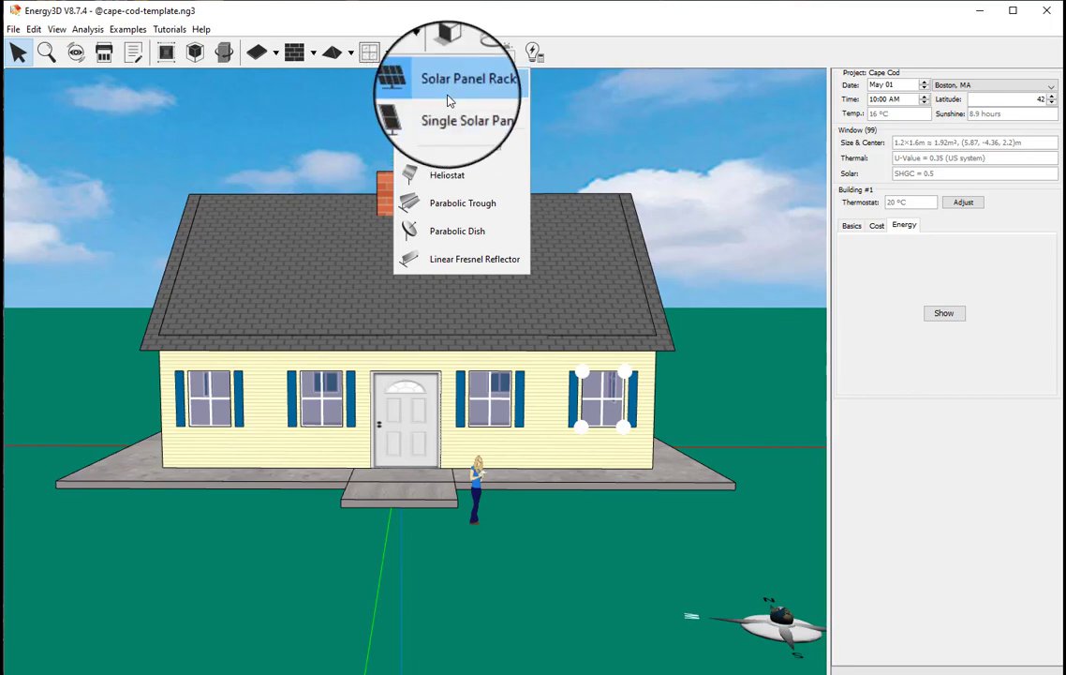
pyautogui.click(449, 87)
pyautogui.moveTo(276, 251); pyautogui.dragTo(252, 303)
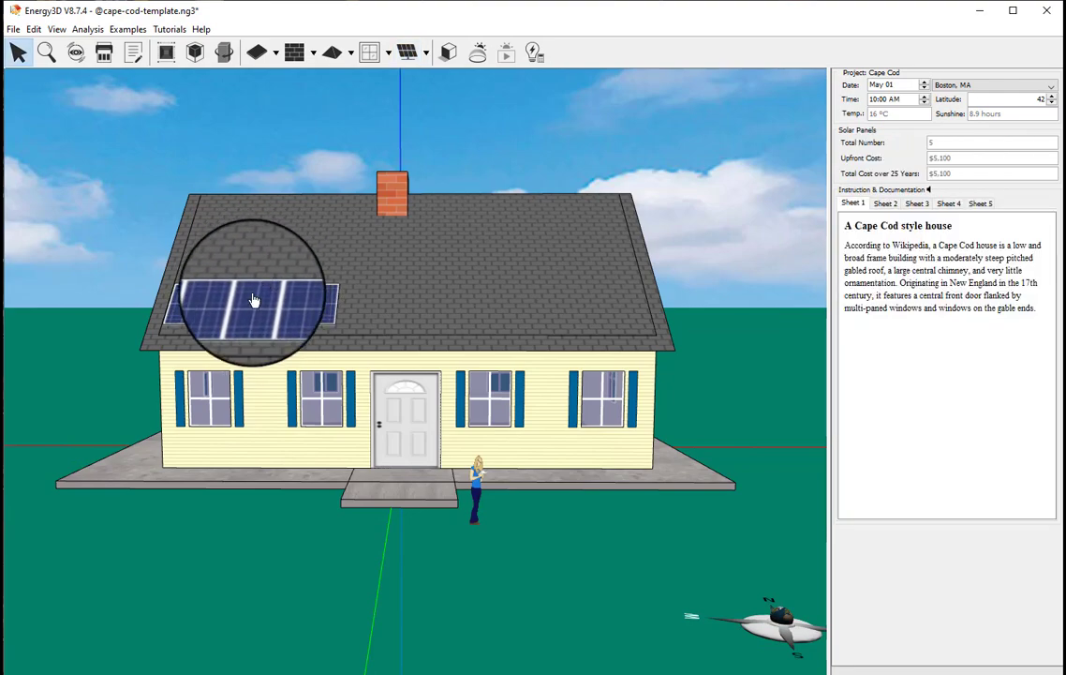
pyautogui.click(253, 300)
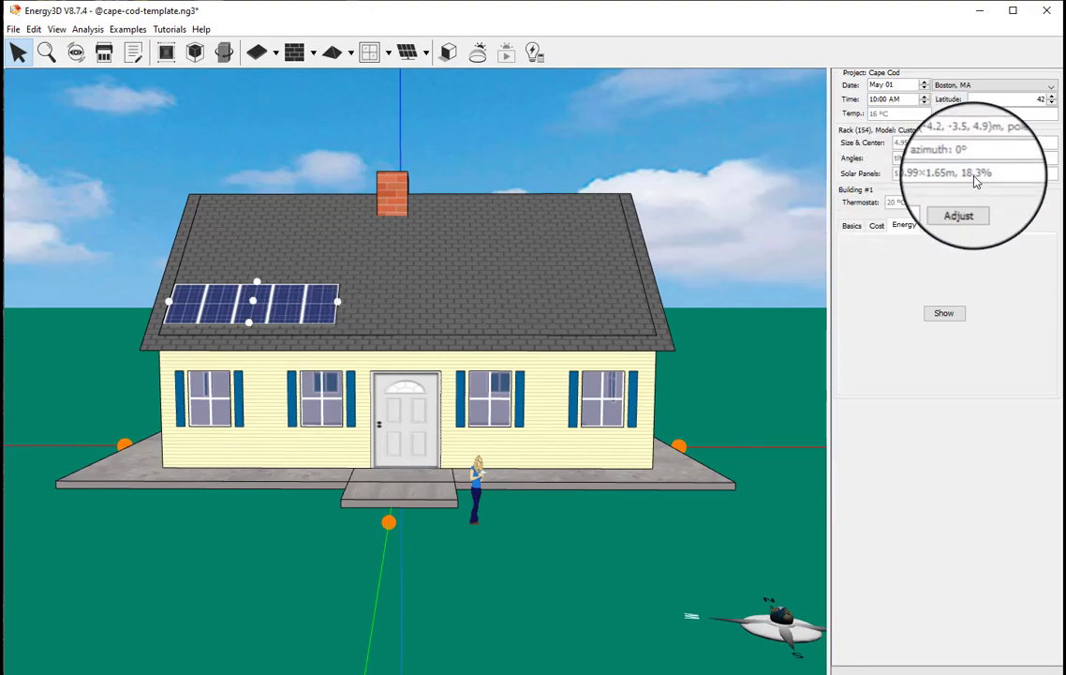
# Switch the Building panel to Cost and draw the cost breakdown pie chart.
pyautogui.moveTo(978, 184)
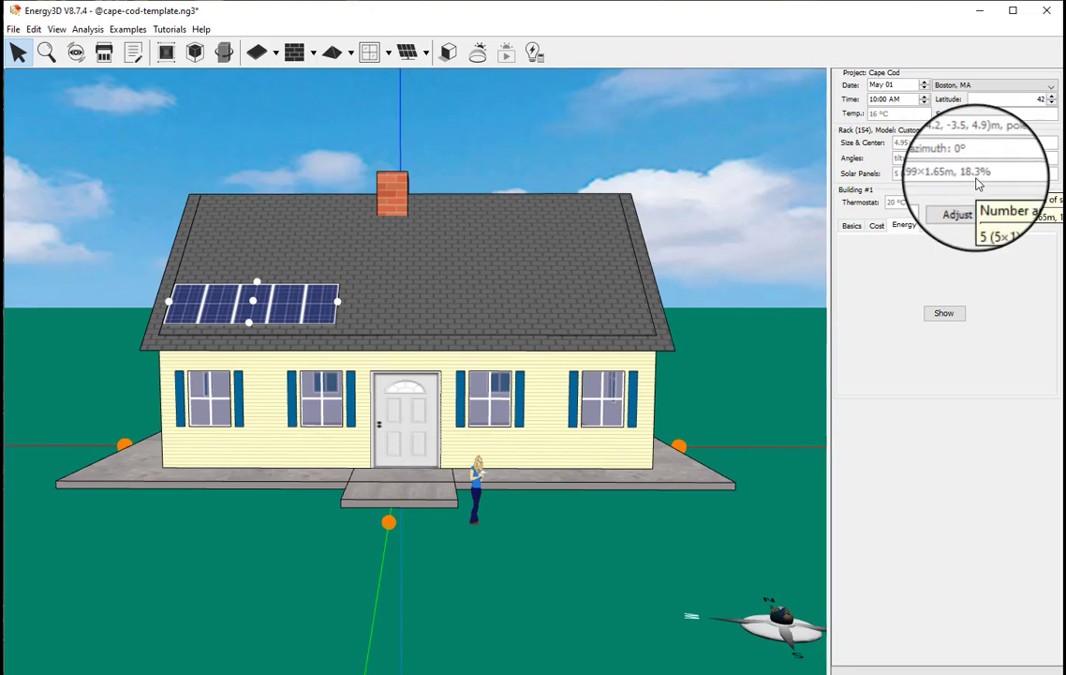
pyautogui.click(877, 229)
pyautogui.click(935, 315)
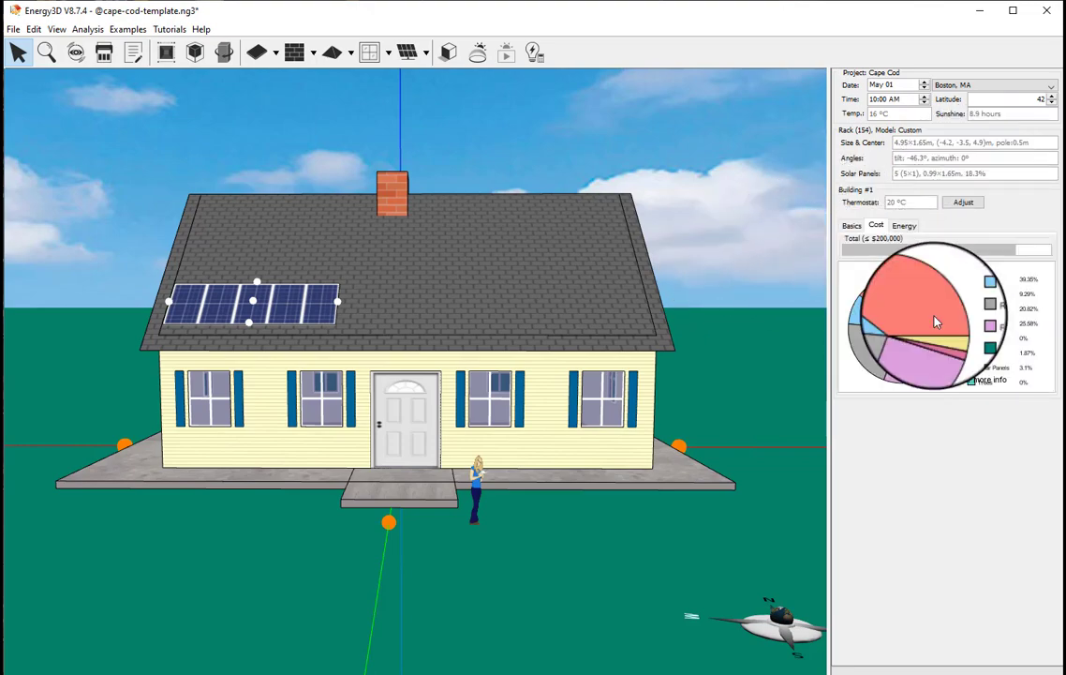
pyautogui.moveTo(1024, 377)
# Copy the solar rack and paste a duplicate toward the middle of the front roof.
pyautogui.click(233, 300)
pyautogui.rightClick(234, 301)
pyautogui.click(265, 339)
pyautogui.rightClick(409, 298)
pyautogui.click(433, 325)
pyautogui.moveTo(412, 291); pyautogui.dragTo(389, 255)
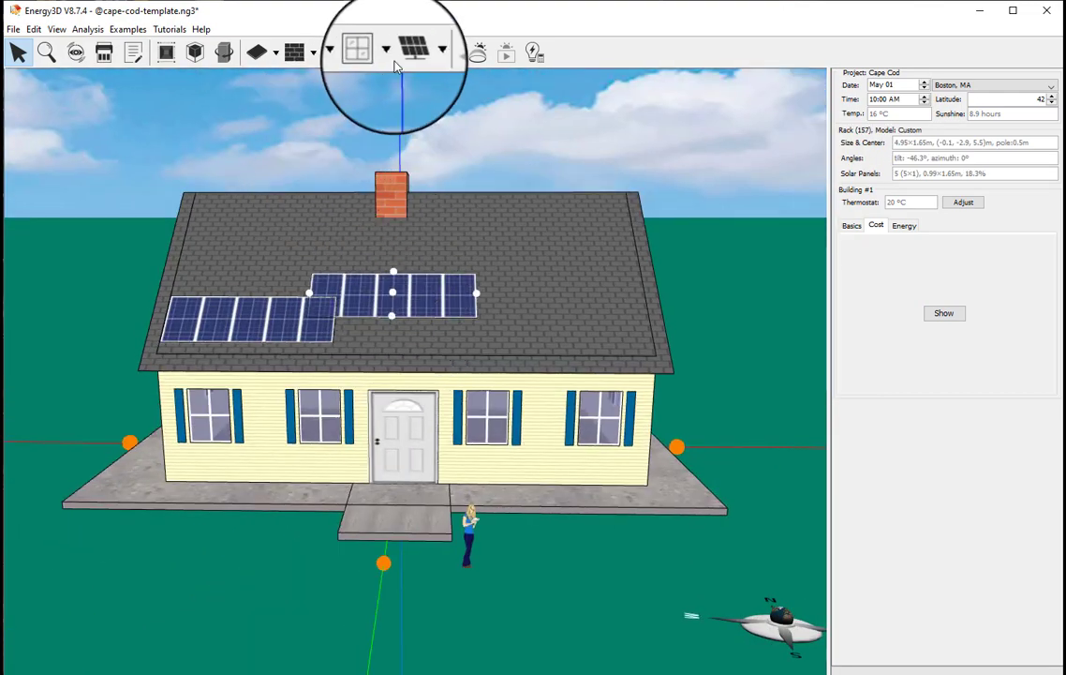
# Add new solar racks and a single panel on the upper and left parts of the roof.
pyautogui.click(405, 54)
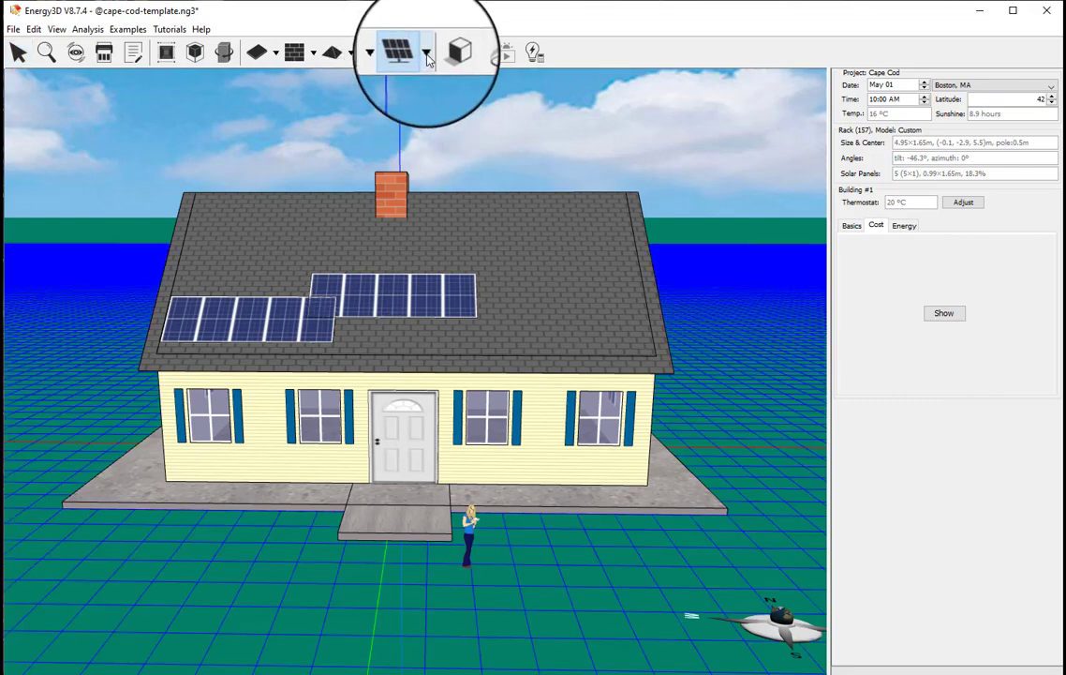
pyautogui.click(426, 58)
pyautogui.click(436, 84)
pyautogui.click(493, 236)
pyautogui.click(422, 139)
pyautogui.click(427, 54)
pyautogui.click(438, 67)
pyautogui.click(277, 234)
pyautogui.moveTo(276, 234); pyautogui.dragTo(253, 275)
# Rearrange the middle, upper-right and top-left racks into two rows across the front roof.
pyautogui.click(394, 309)
pyautogui.moveTo(393, 309); pyautogui.dragTo(421, 324)
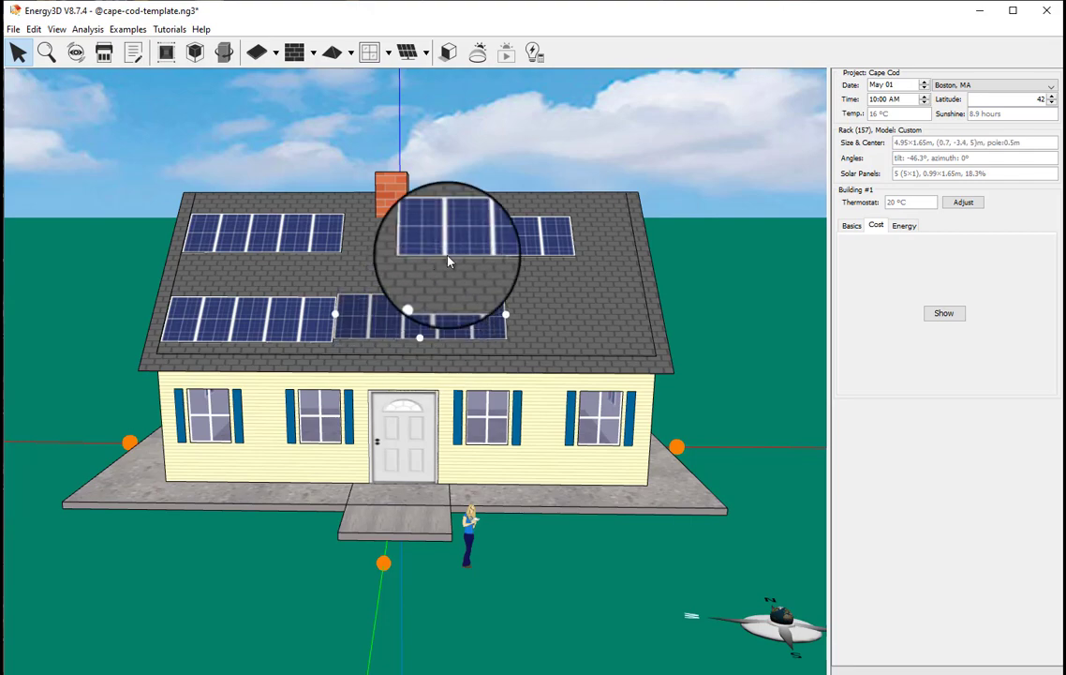
pyautogui.moveTo(454, 250); pyautogui.dragTo(422, 269)
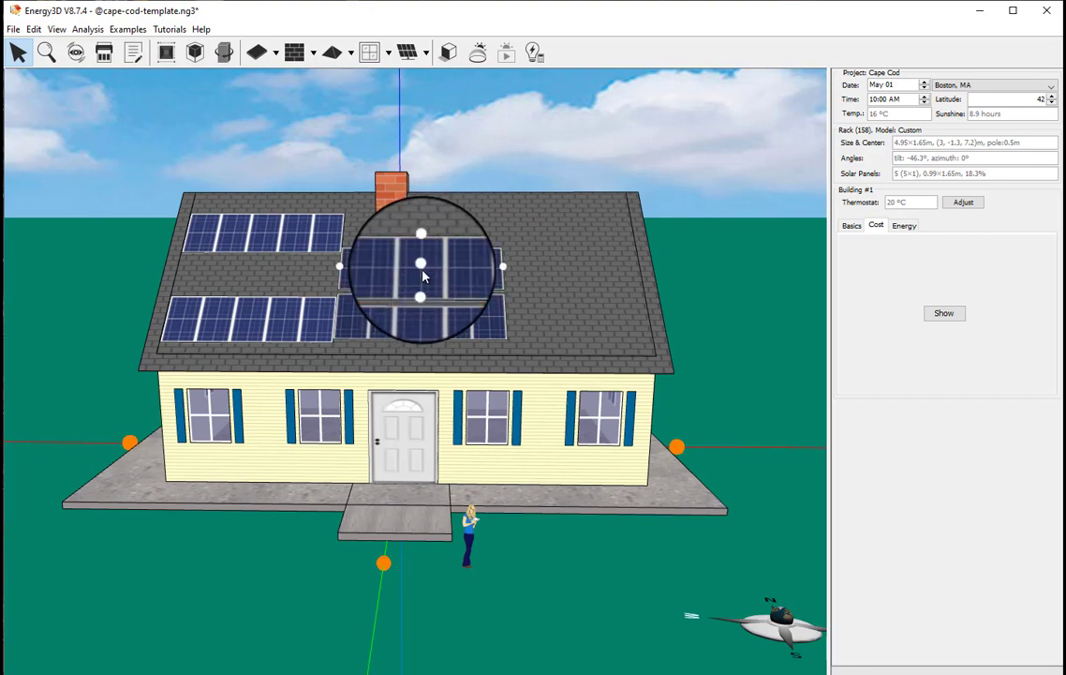
pyautogui.click(278, 236)
pyautogui.moveTo(277, 235); pyautogui.dragTo(245, 313)
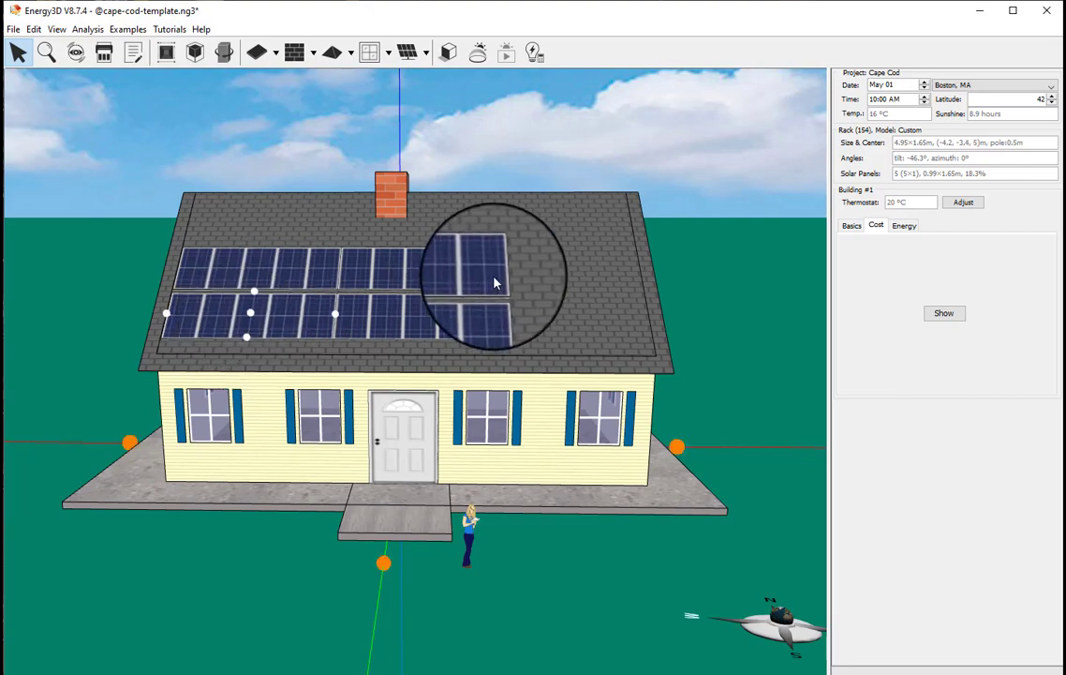
# Add another solar rack on the upper roof near the ridge.
pyautogui.click(400, 44)
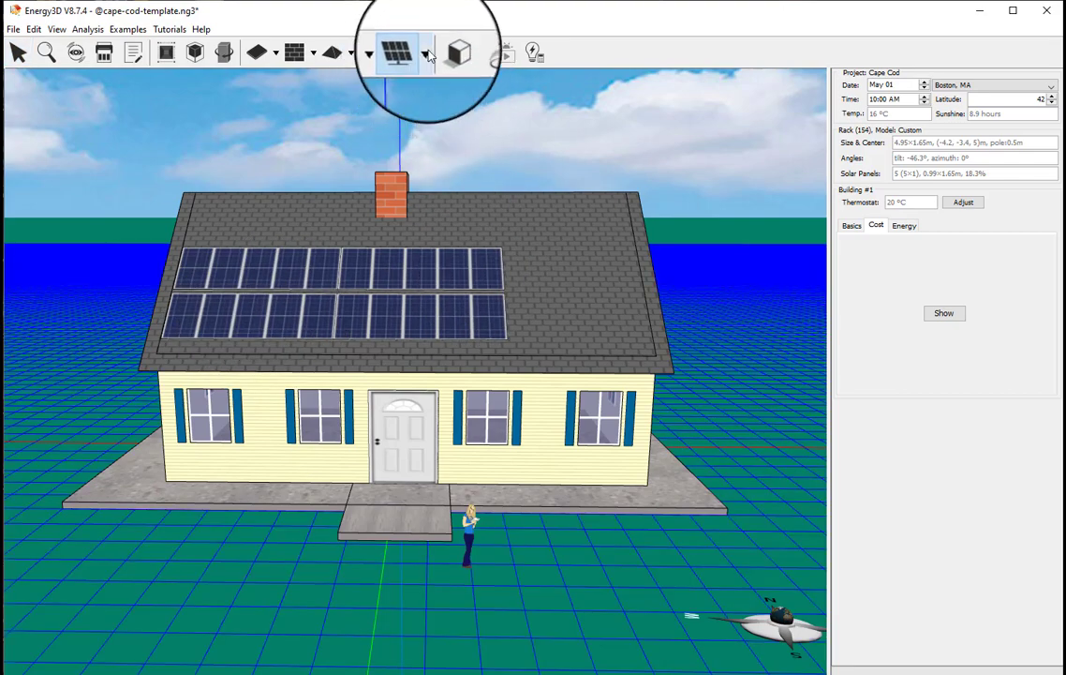
pyautogui.click(427, 44)
pyautogui.click(421, 93)
pyautogui.moveTo(482, 214); pyautogui.dragTo(500, 228)
# Place a new solar panel rack on the upper-left roof beside the chimney.
pyautogui.click(428, 52)
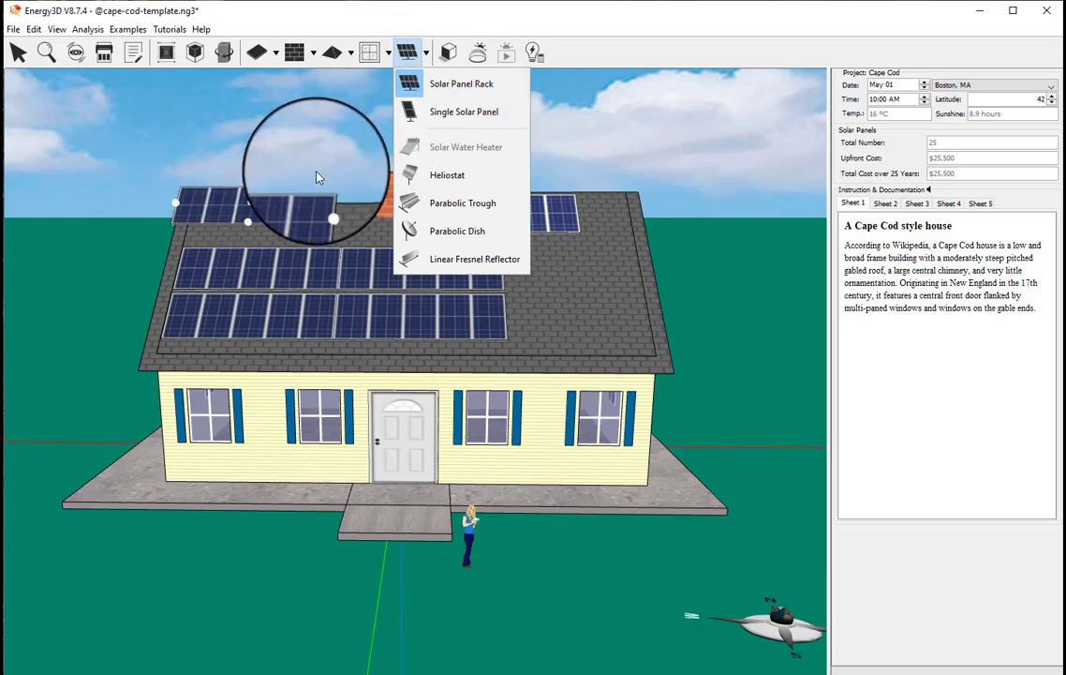
pyautogui.click(285, 192)
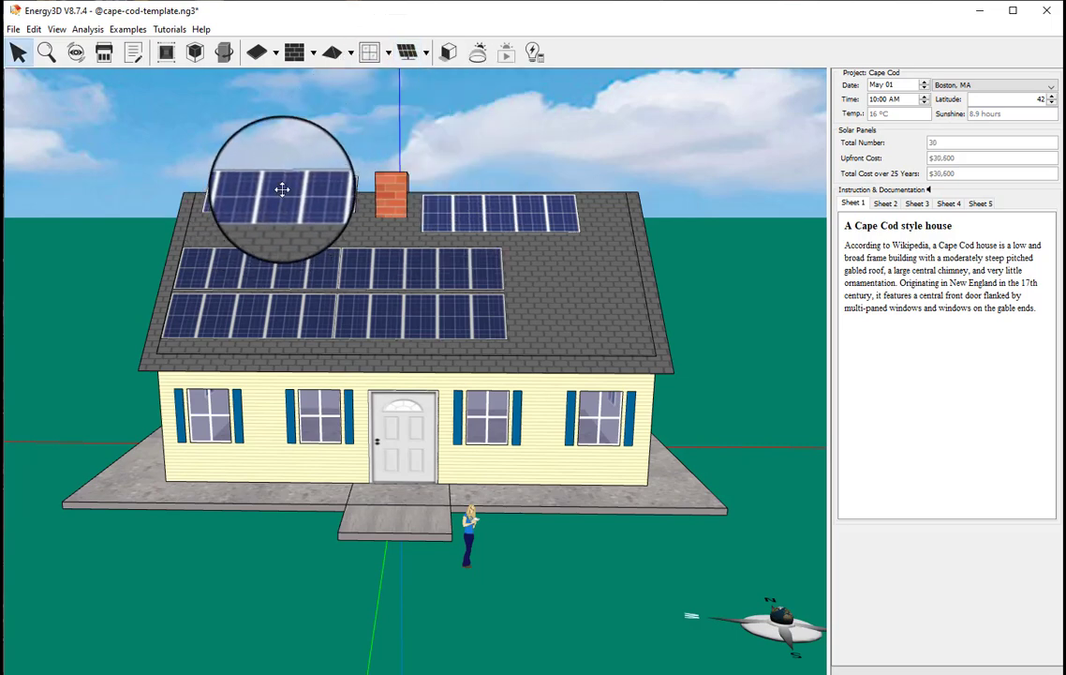
pyautogui.moveTo(286, 200); pyautogui.dragTo(281, 231)
# Add two single solar panels right of the racks, bringing the roof to 32 panels.
pyautogui.click(426, 55)
pyautogui.click(435, 82)
pyautogui.moveTo(478, 239); pyautogui.dragTo(521, 268)
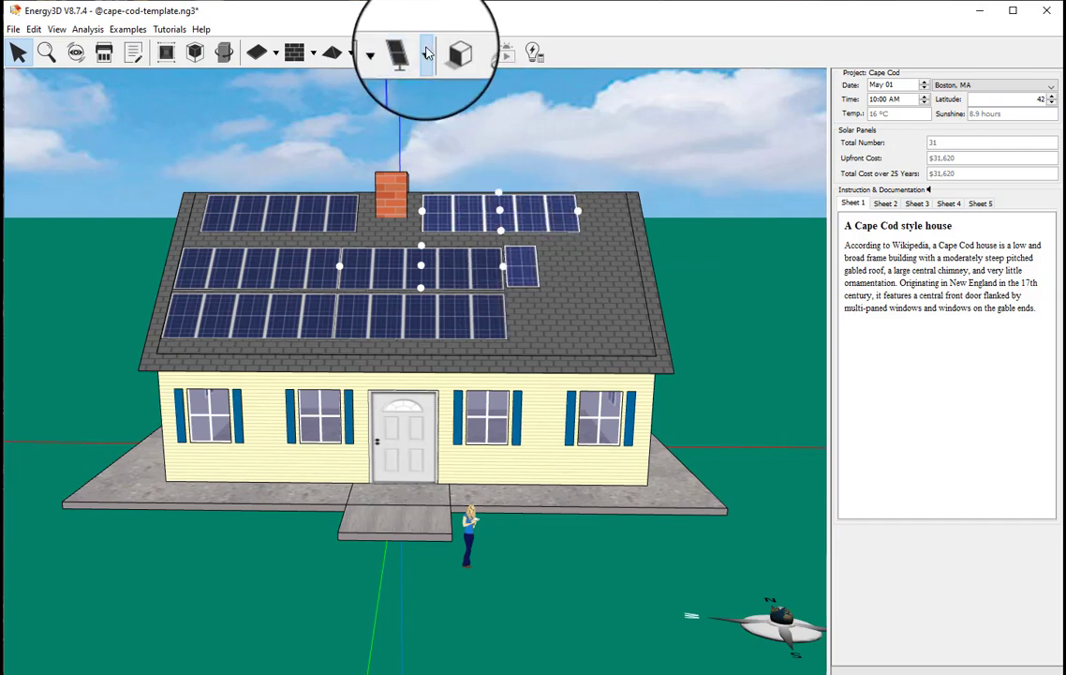
pyautogui.click(426, 54)
pyautogui.click(419, 113)
pyautogui.click(552, 265)
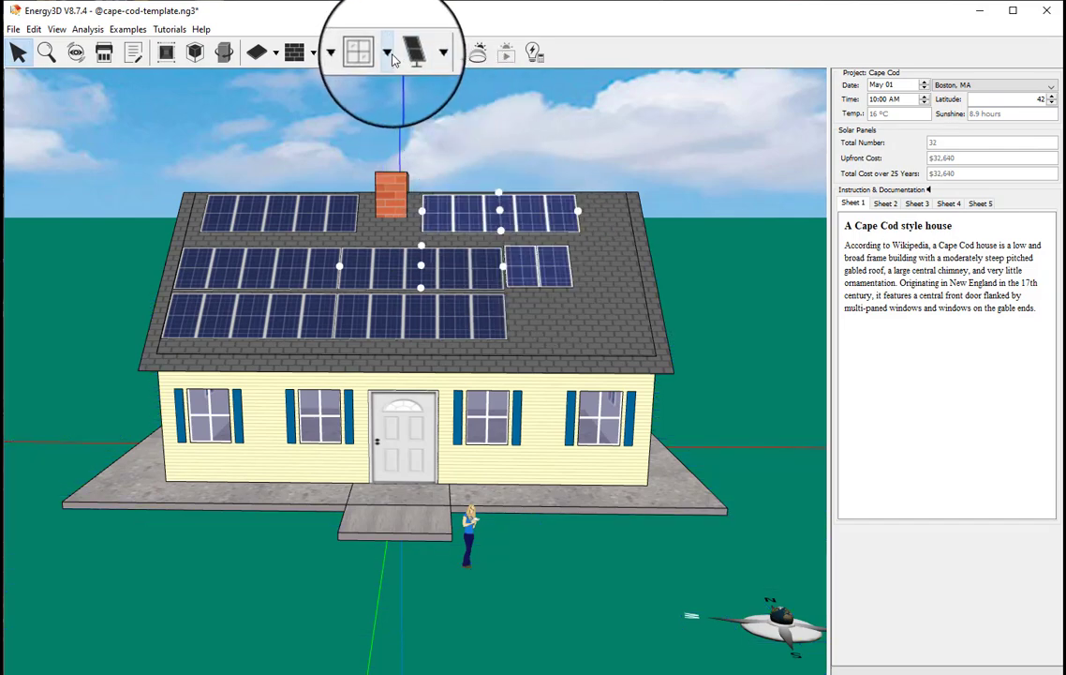
pyautogui.click(426, 55)
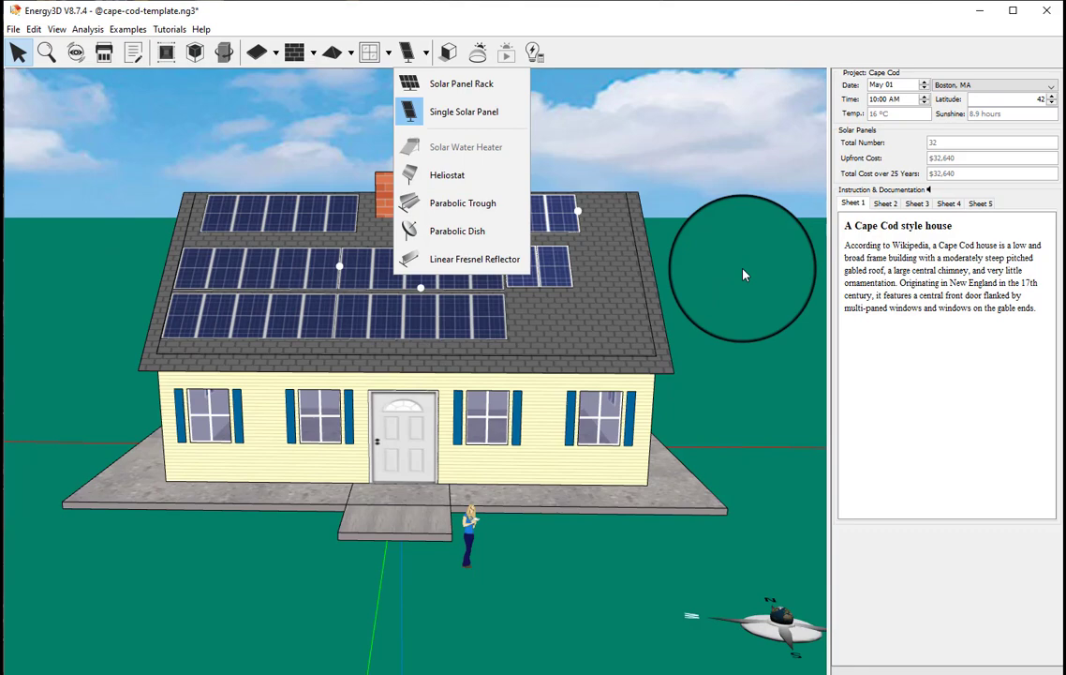
pyautogui.click(634, 45)
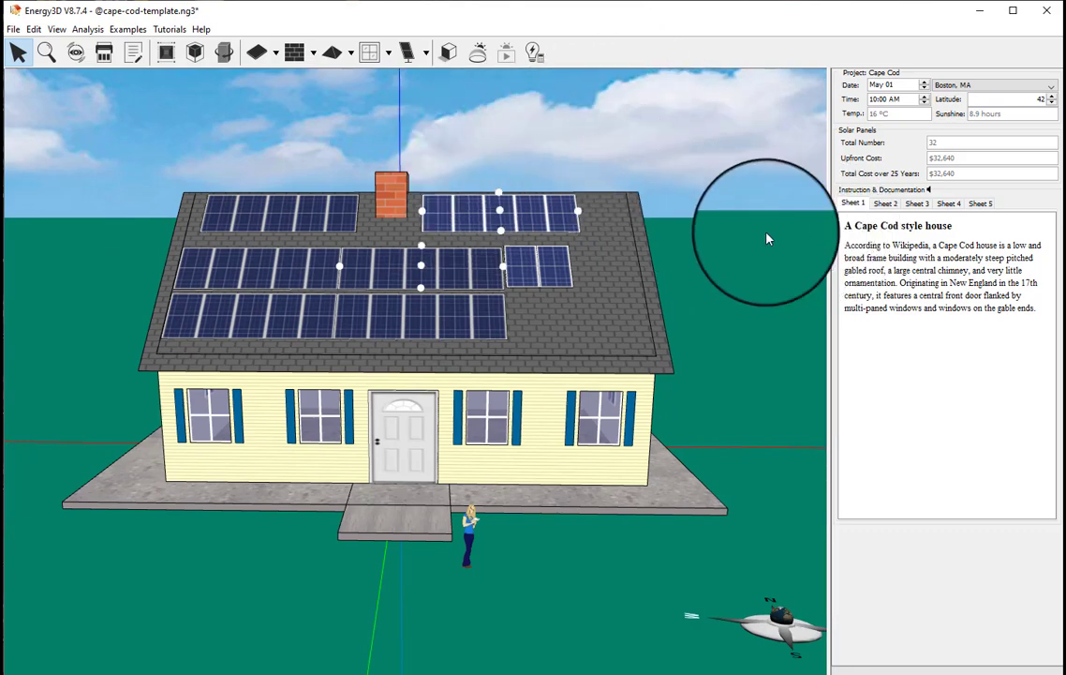
# Show the building's energy graph from the right rack, then bring up the hip roof's Daily Energy Analysis option.
pyautogui.click(564, 215)
pyautogui.rightClick(543, 221)
pyautogui.click(897, 272)
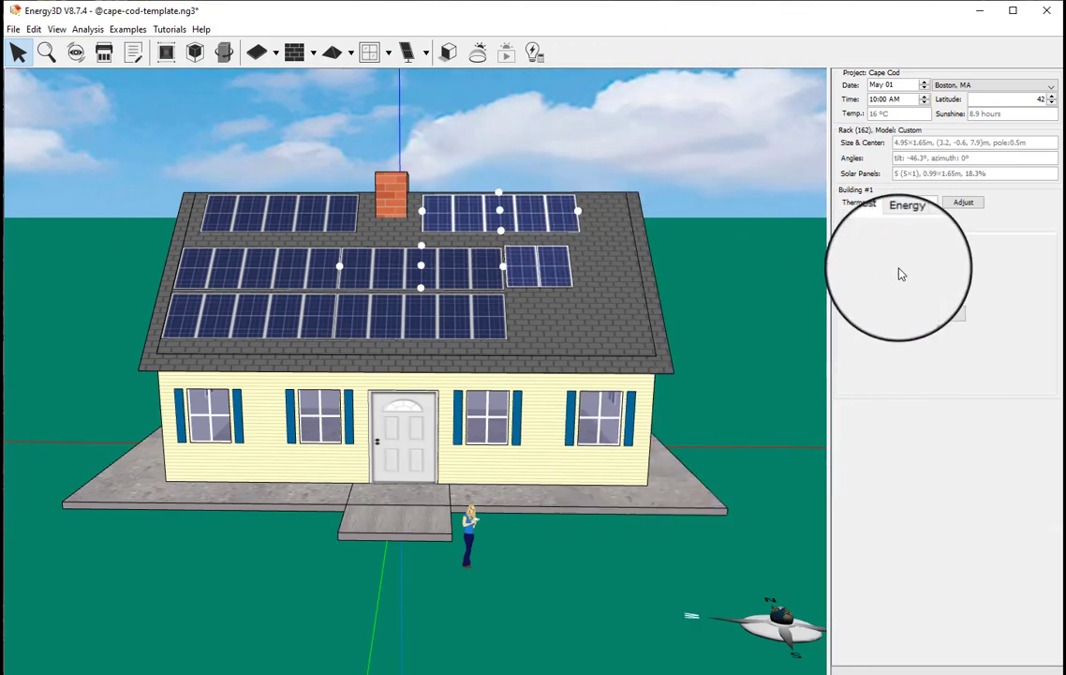
pyautogui.click(943, 315)
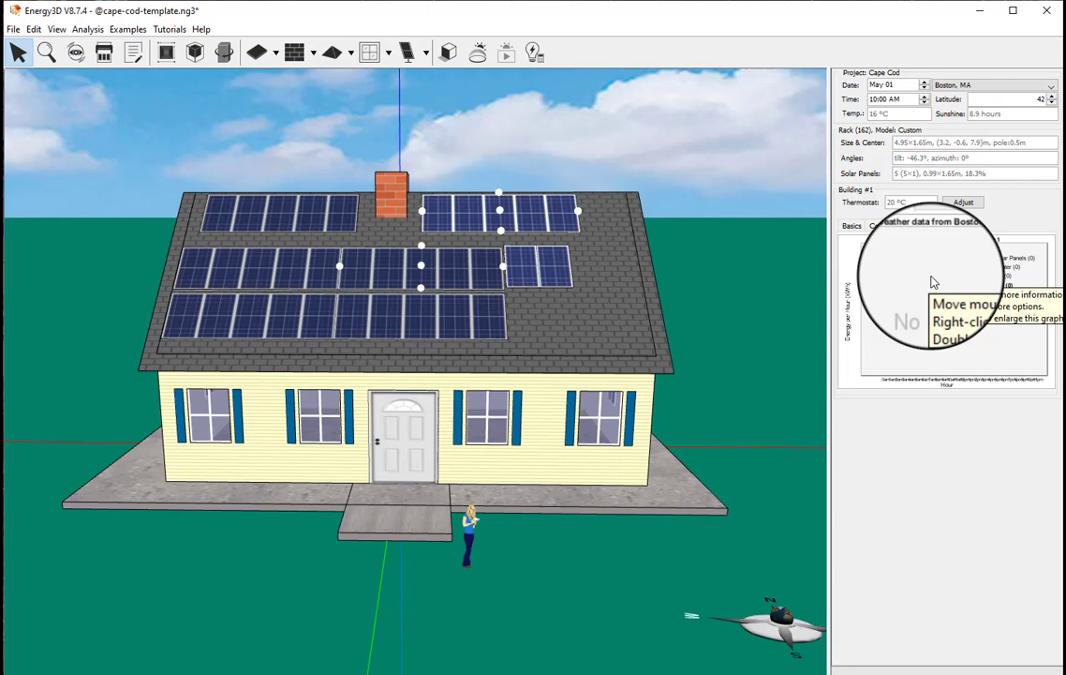
pyautogui.rightClick(584, 349)
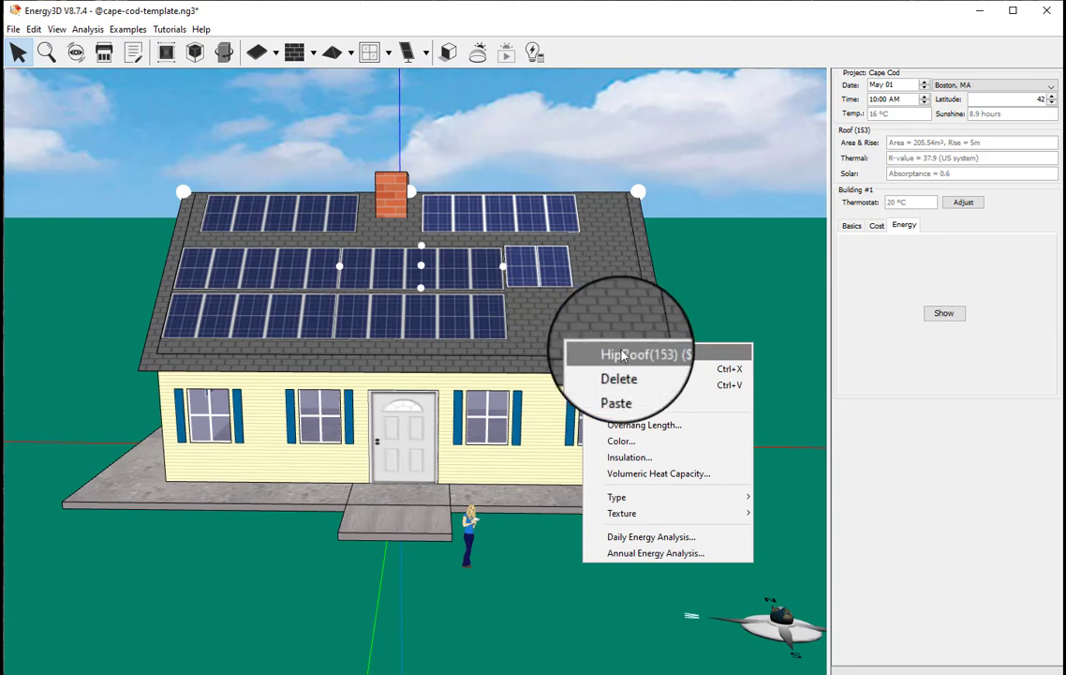
pyautogui.moveTo(632, 523)
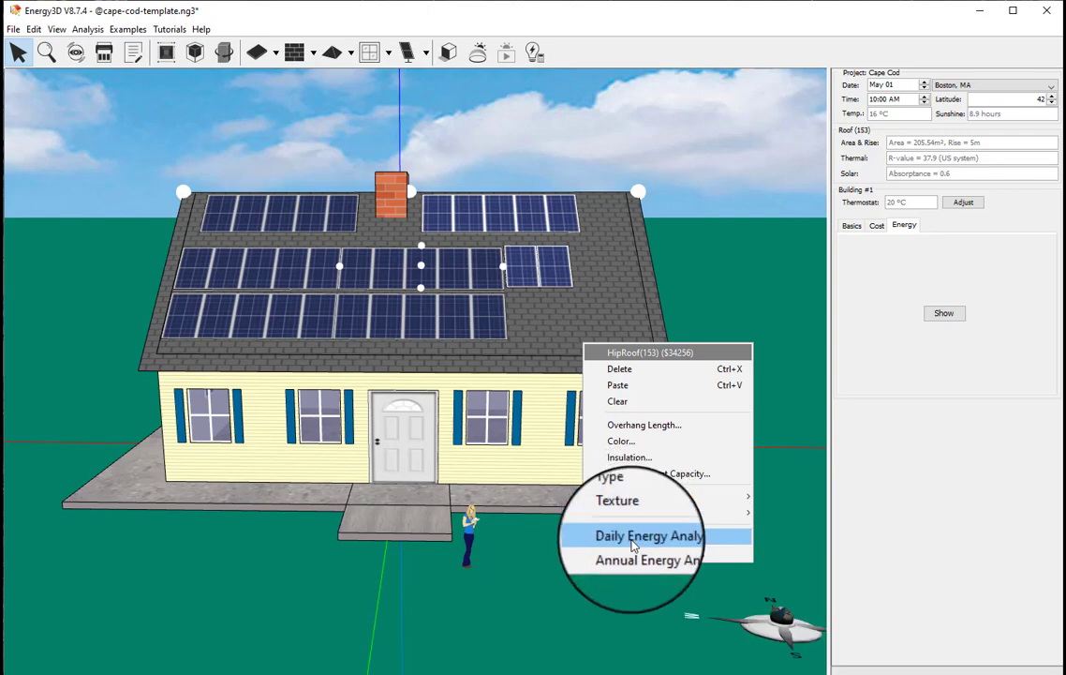
# Run the May 1 daily energy analysis and inspect the solar, heater and net legend values.
pyautogui.click(633, 544)
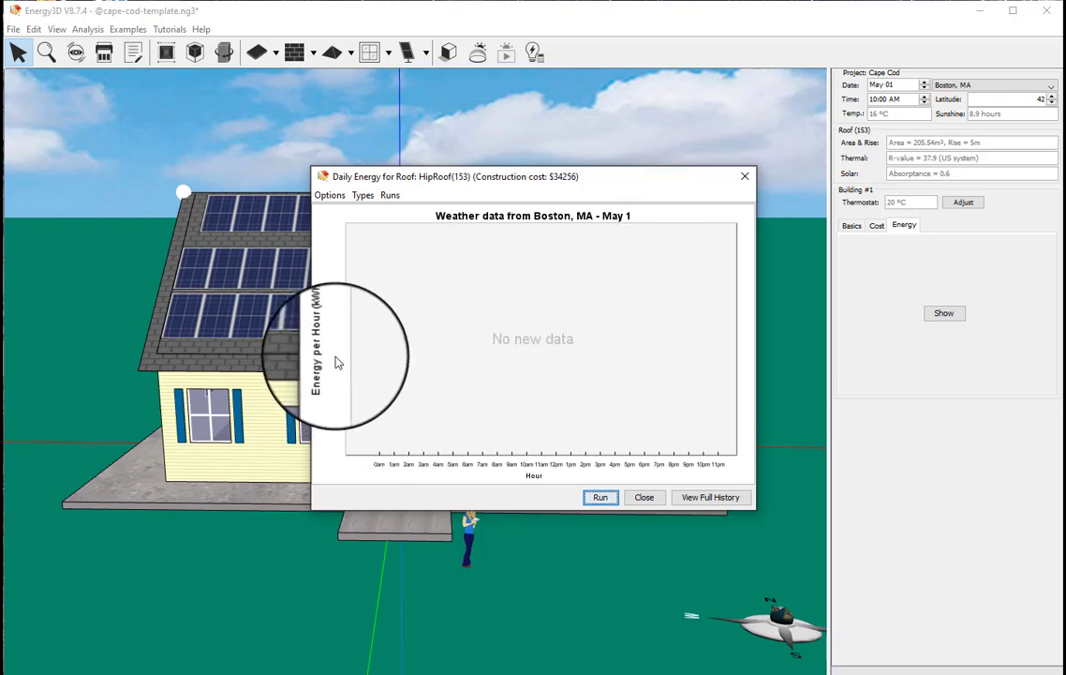
pyautogui.click(597, 500)
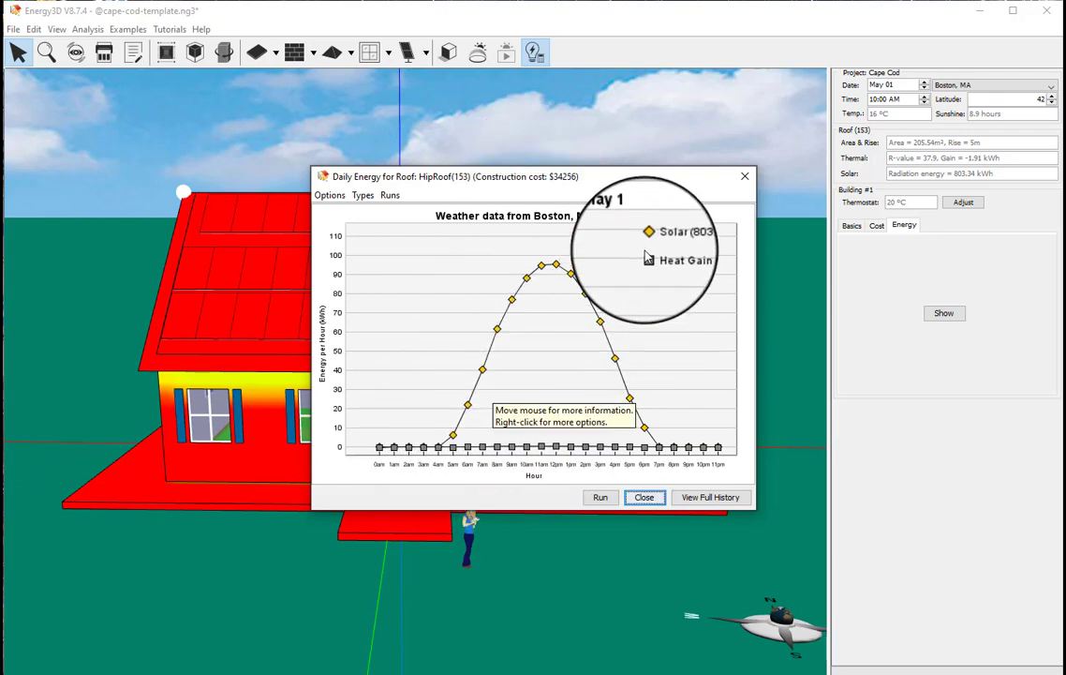
pyautogui.moveTo(651, 249)
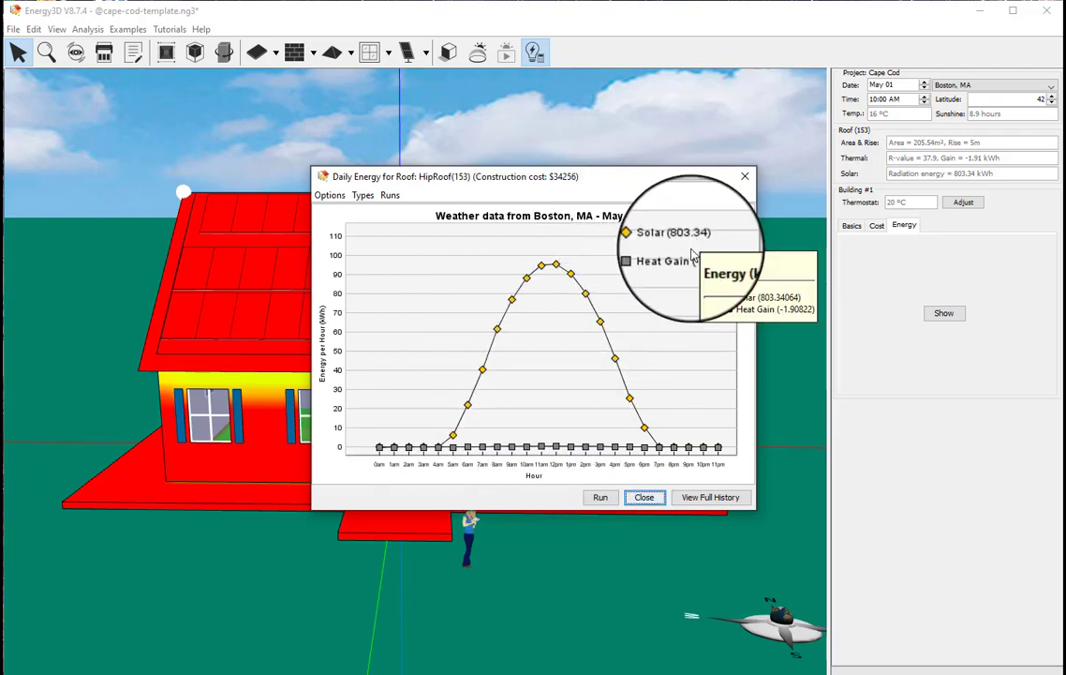
pyautogui.moveTo(697, 268)
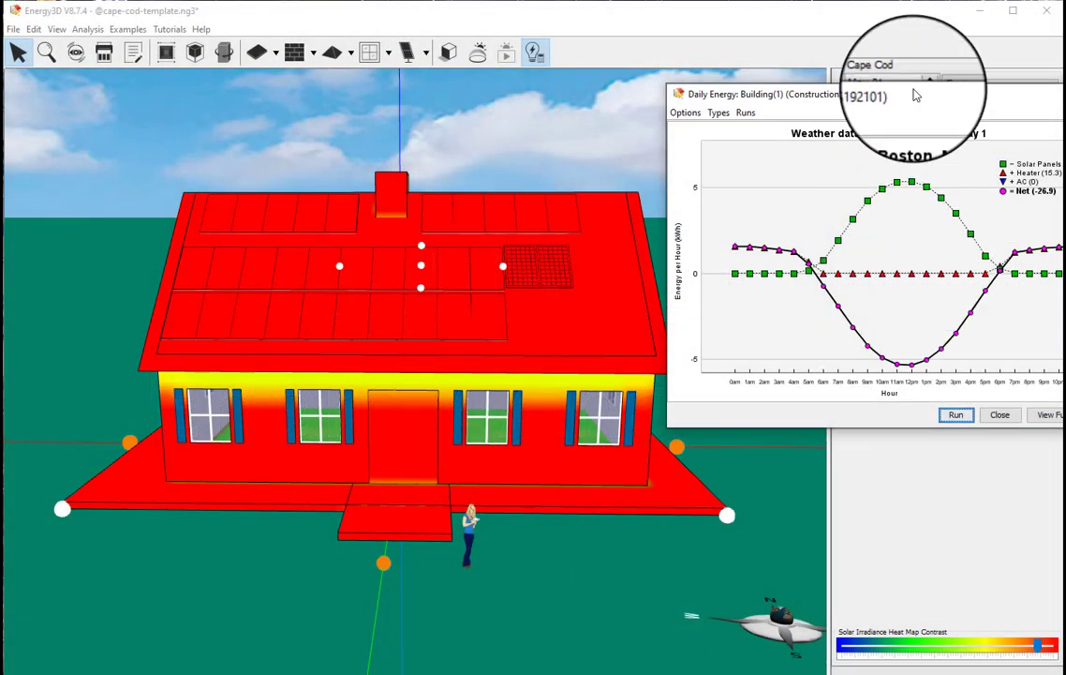
# Close the daily energy window without keeping results, then recalculate the building's May 1 energy.
pyautogui.moveTo(900, 94); pyautogui.dragTo(527, 160)
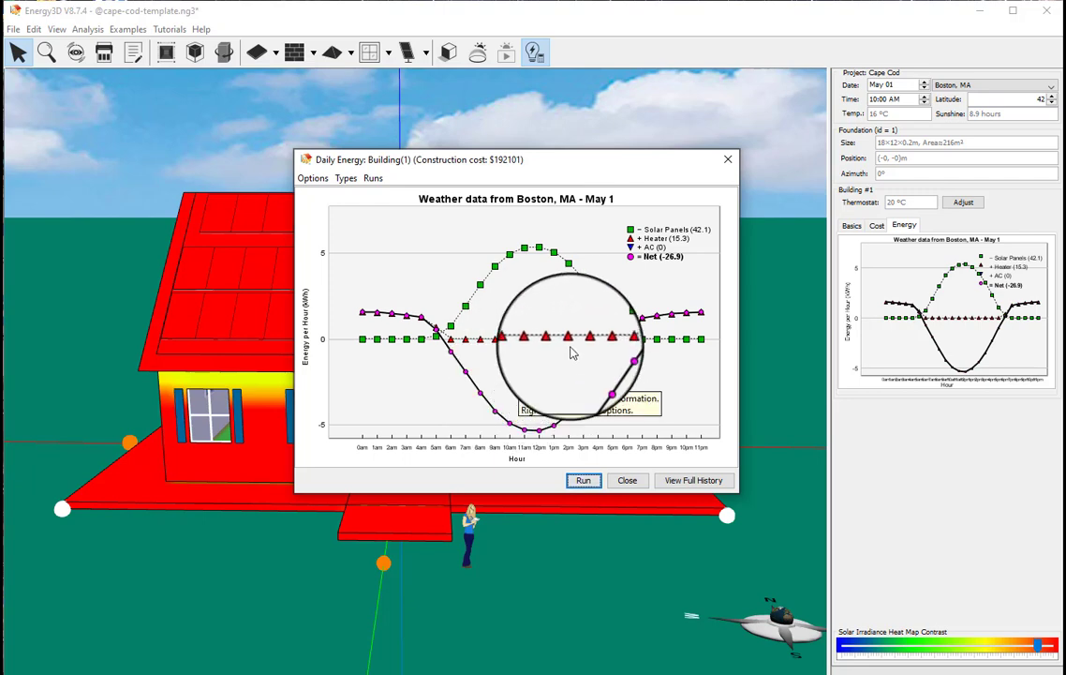
pyautogui.click(627, 480)
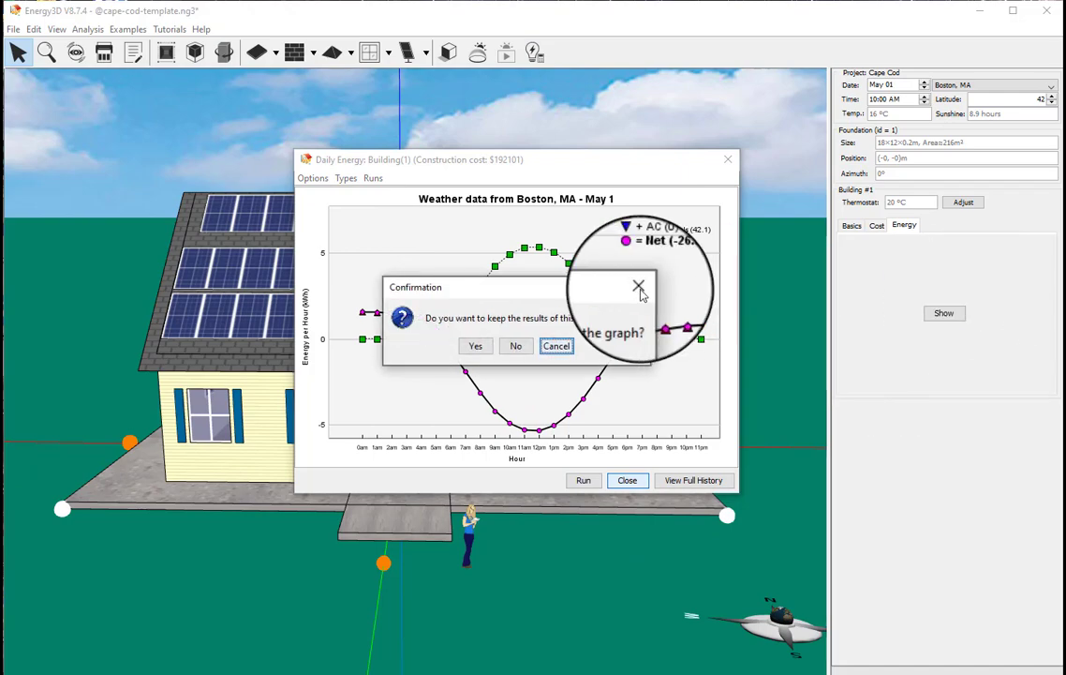
pyautogui.click(567, 342)
pyautogui.click(728, 159)
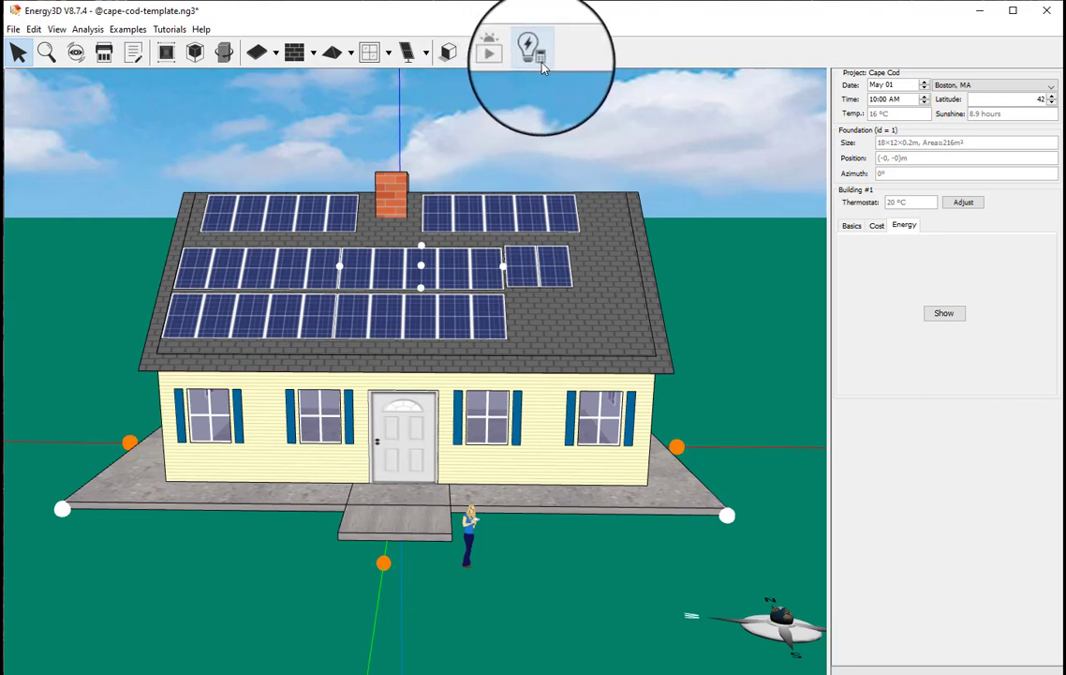
pyautogui.click(539, 57)
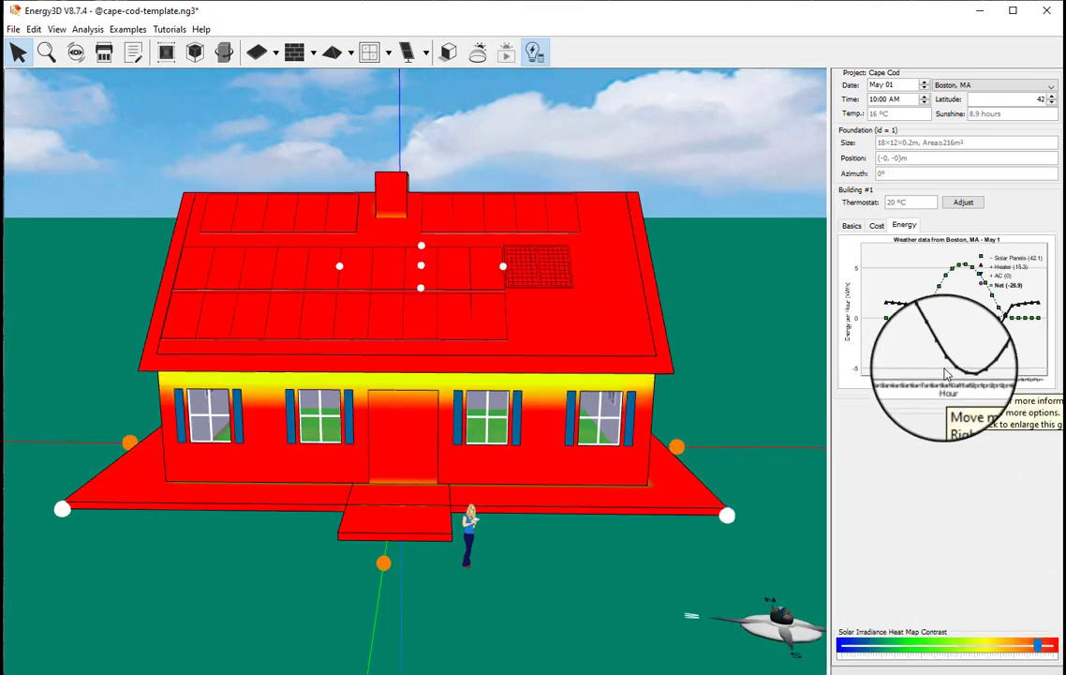
# Enlarge the building's May 1 daily energy graph, then close it to reach the keep-results prompt.
pyautogui.doubleClick(960, 296)
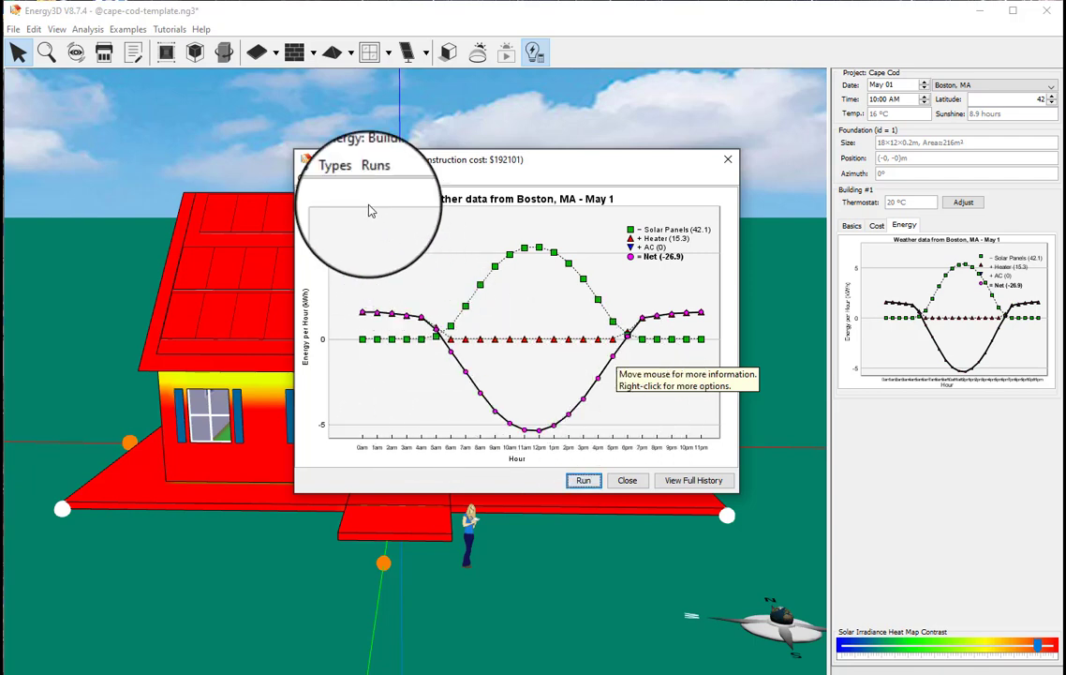
pyautogui.click(627, 480)
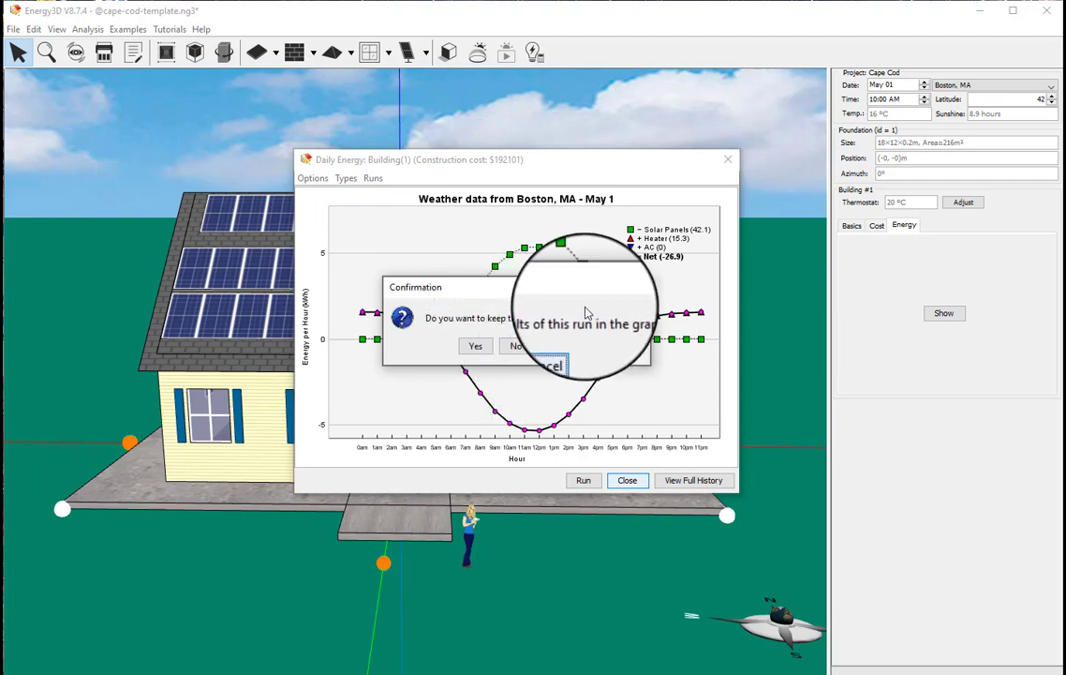
# Decline keeping the daily energy results, returning to the solar-panelled Cape Cod house.
pyautogui.click(518, 349)
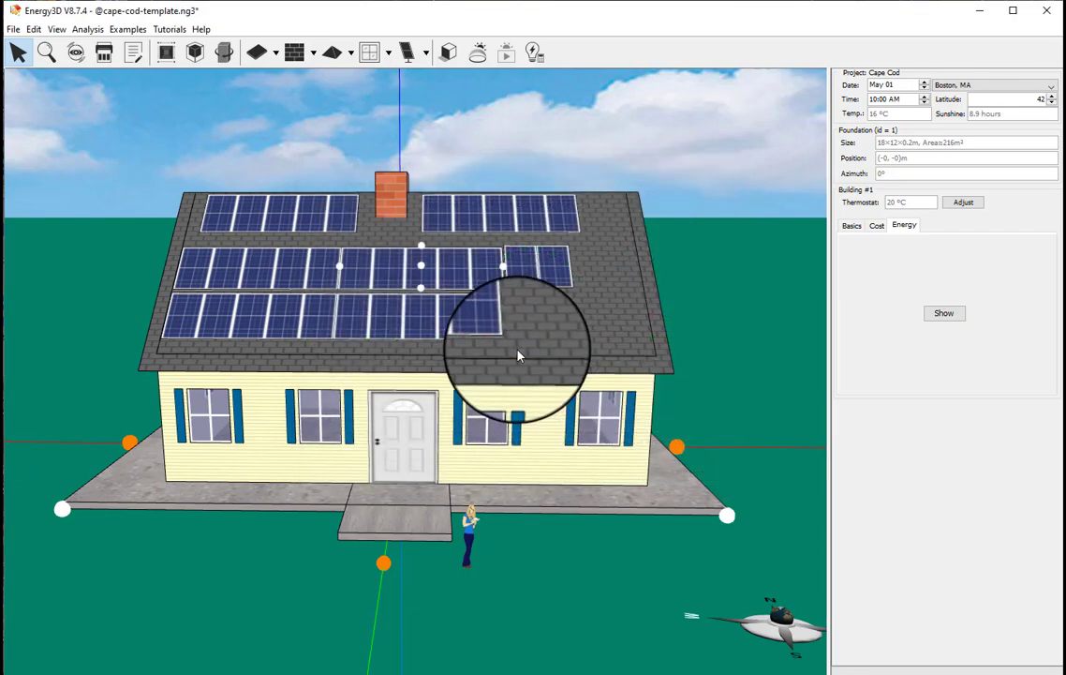
pyautogui.moveTo(523, 465); pyautogui.dragTo(372, 455, button='right')
pyautogui.click(548, 422)
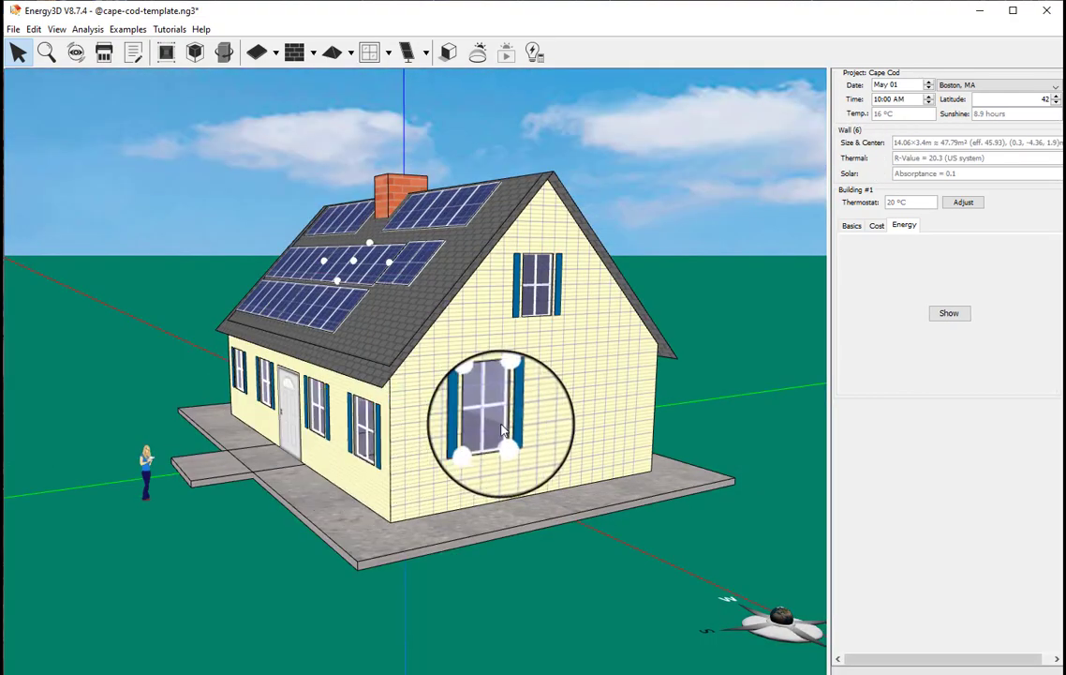
pyautogui.click(538, 417)
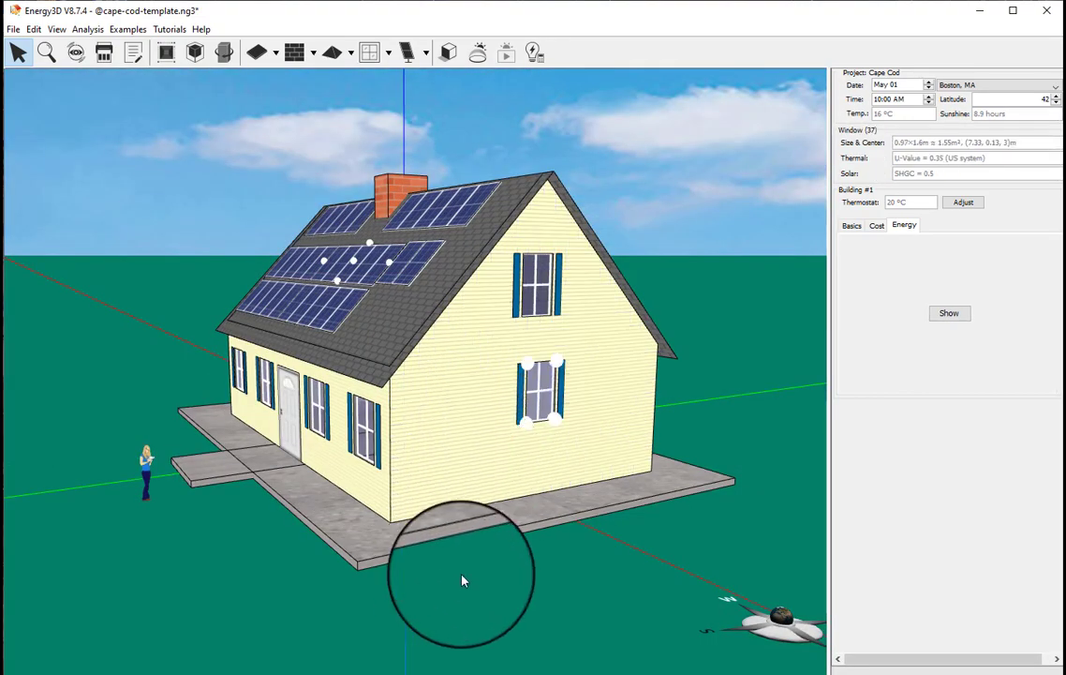
pyautogui.moveTo(464, 576); pyautogui.dragTo(644, 563, button='right')
pyautogui.click(644, 563)
pyautogui.moveTo(322, 518); pyautogui.dragTo(292, 560, button='right')
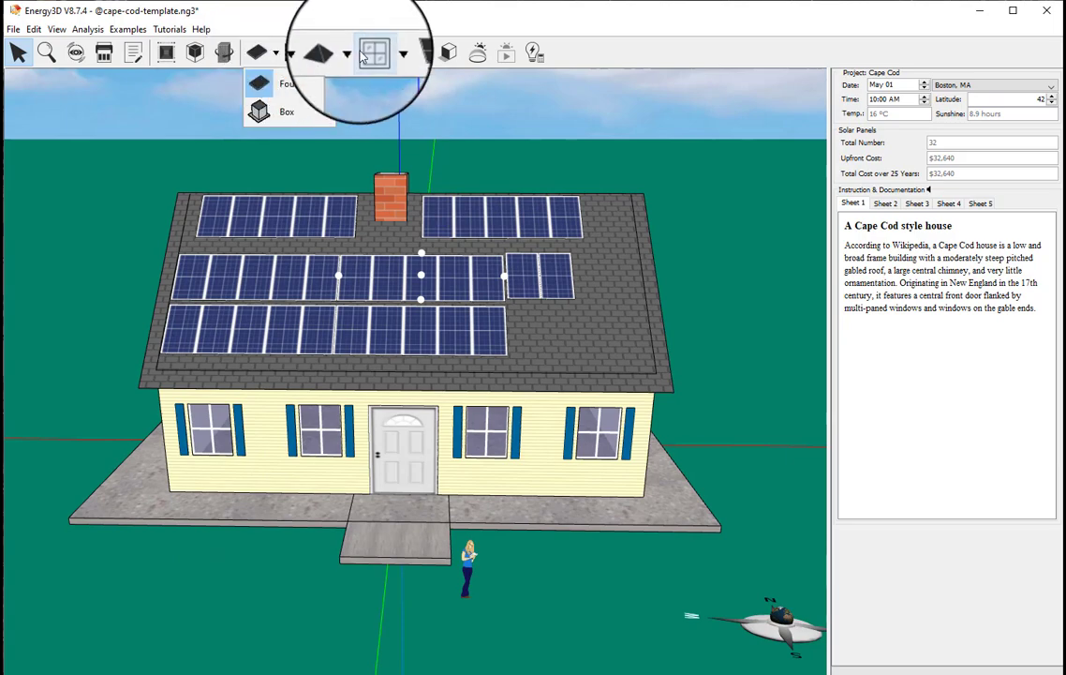
# Plant a tree and settle it just beyond the Cape Cod house's right corner.
pyautogui.click(388, 55)
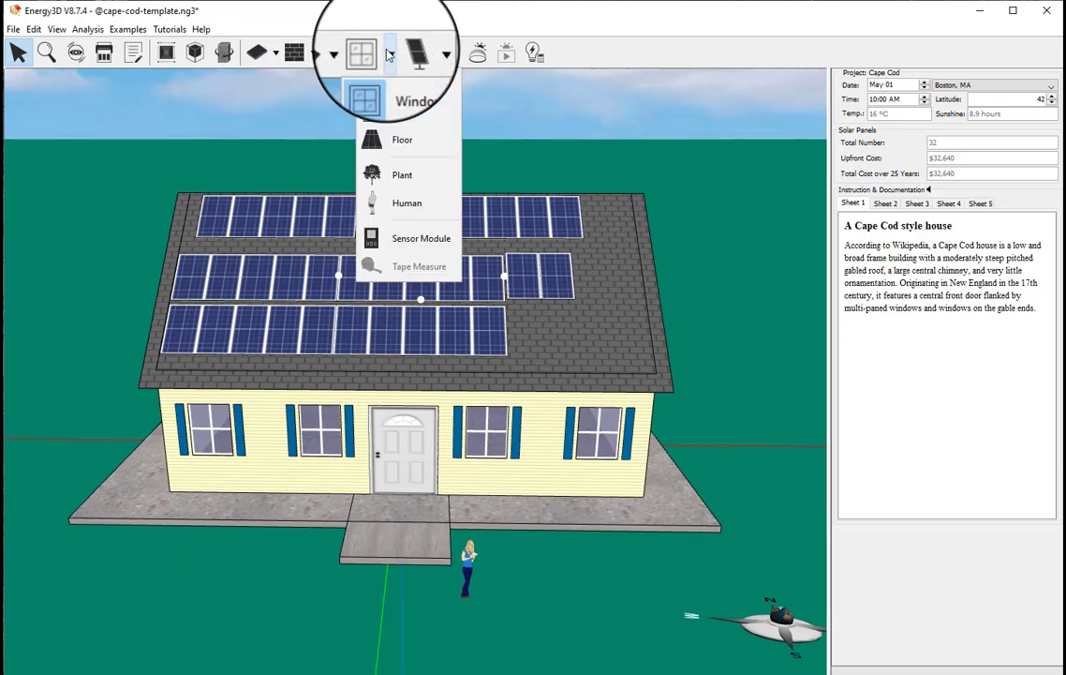
pyautogui.click(393, 174)
pyautogui.moveTo(720, 553); pyautogui.dragTo(513, 607)
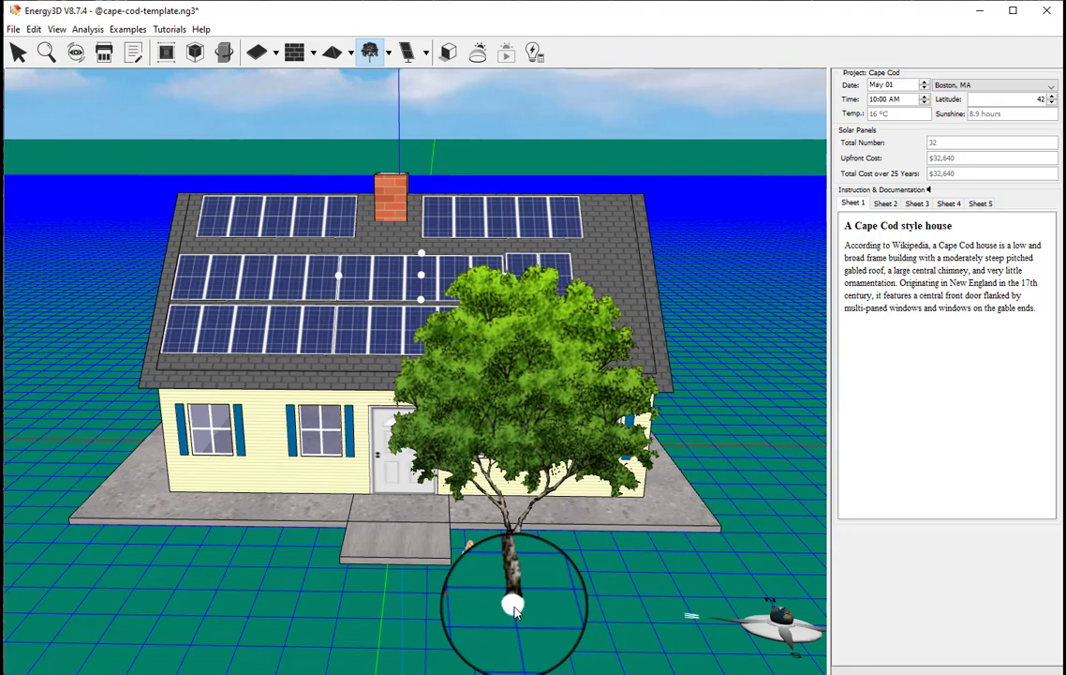
pyautogui.moveTo(514, 607); pyautogui.dragTo(571, 585)
pyautogui.moveTo(571, 586); pyautogui.dragTo(740, 495)
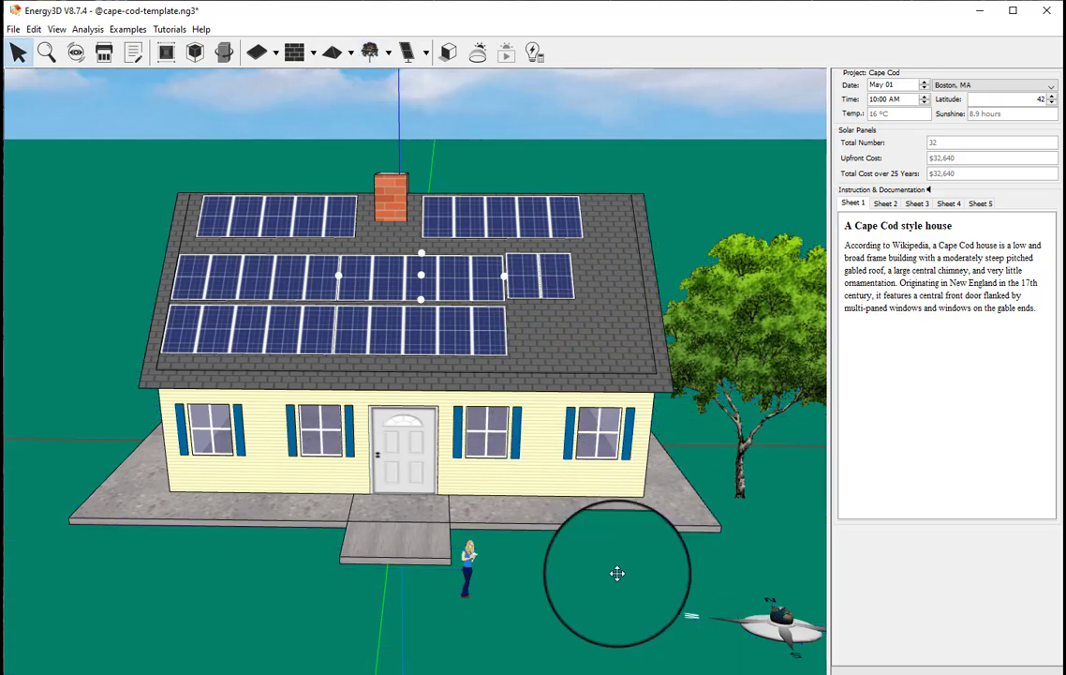
pyautogui.click(388, 53)
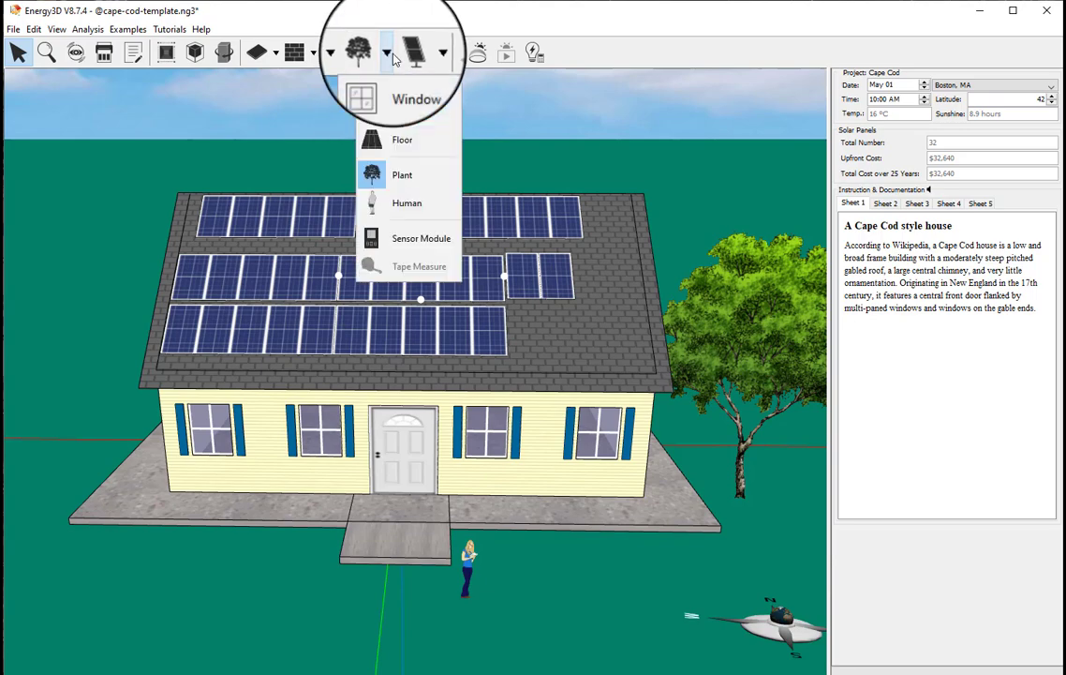
# Place a person behind the front window left of the door.
pyautogui.click(393, 203)
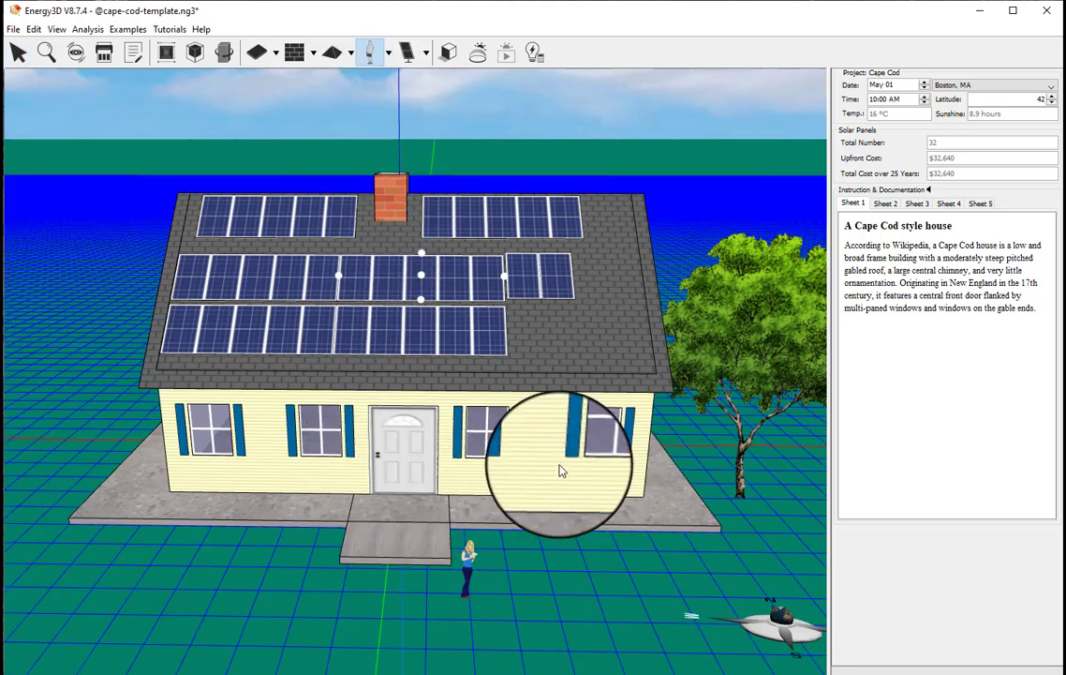
pyautogui.click(530, 412)
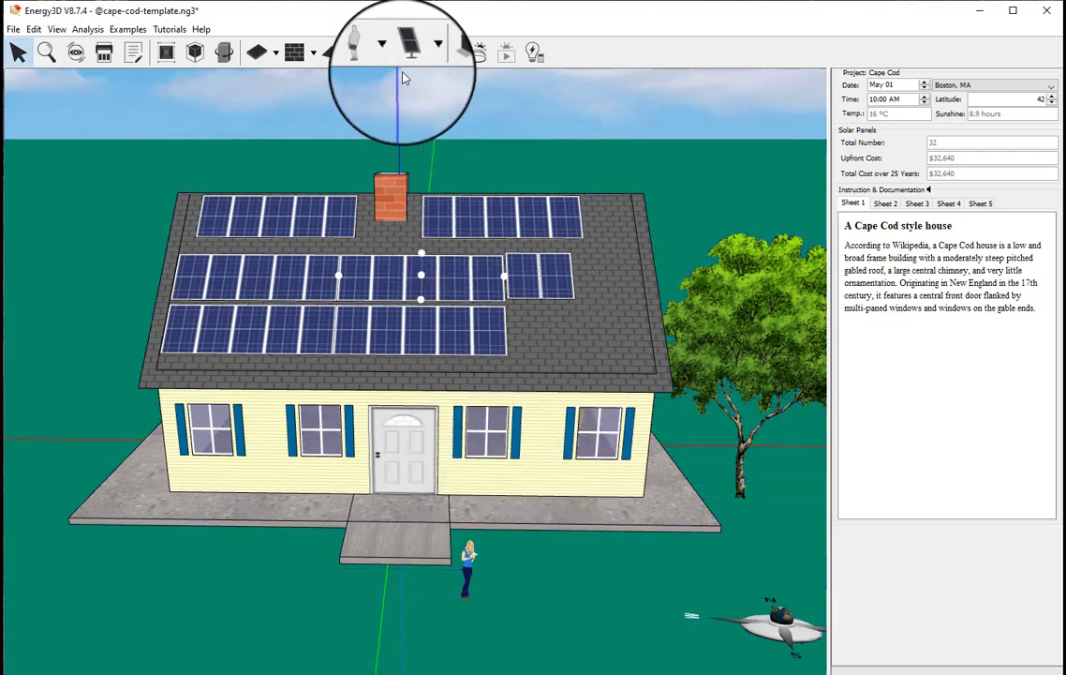
pyautogui.click(370, 54)
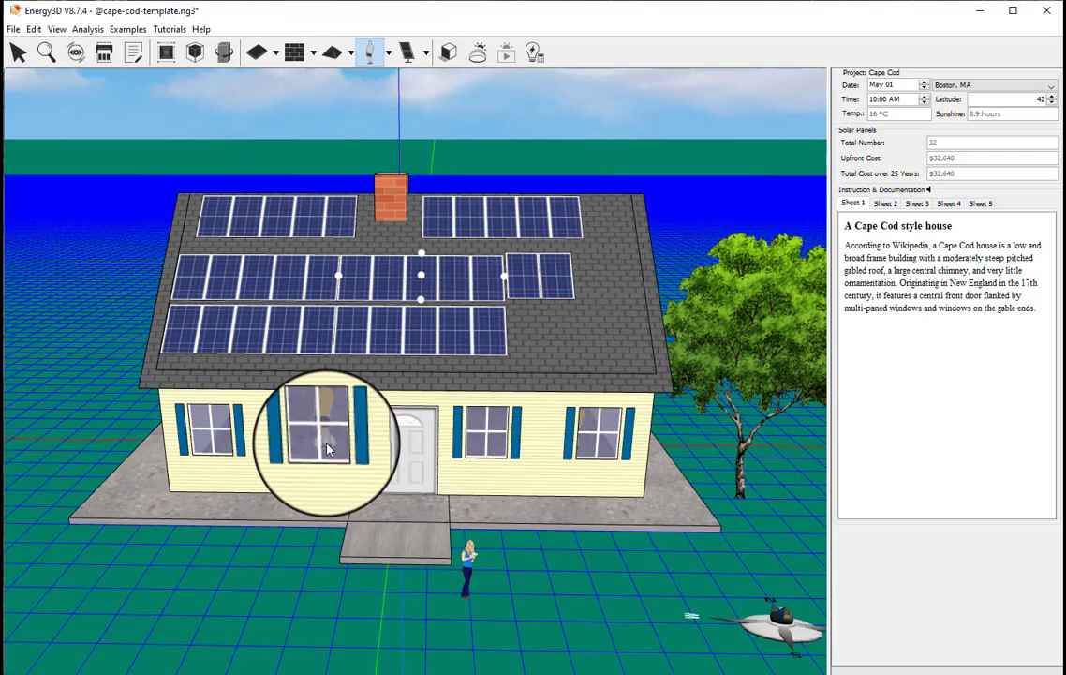
pyautogui.click(289, 393)
# Zoom and orbit back to a front view to check the person behind the window.
pyautogui.scroll(3, 356, 406)
pyautogui.scroll(10, 356, 406)
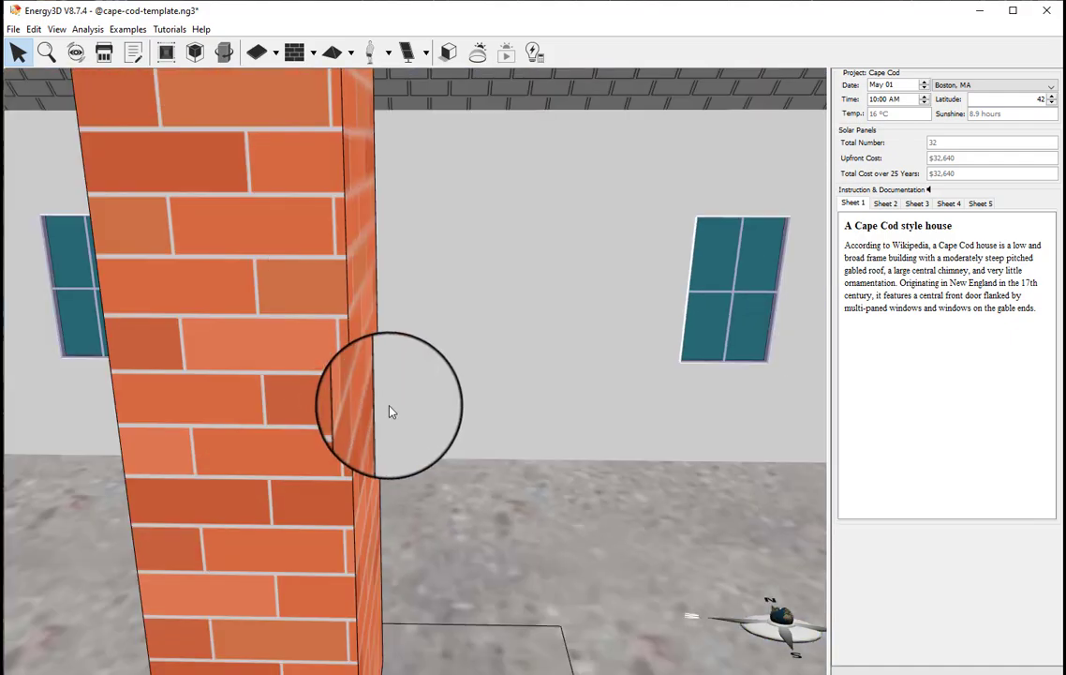
pyautogui.scroll(6, 392, 413)
pyautogui.moveTo(215, 235); pyautogui.dragTo(267, 344)
pyautogui.scroll(6, 267, 343)
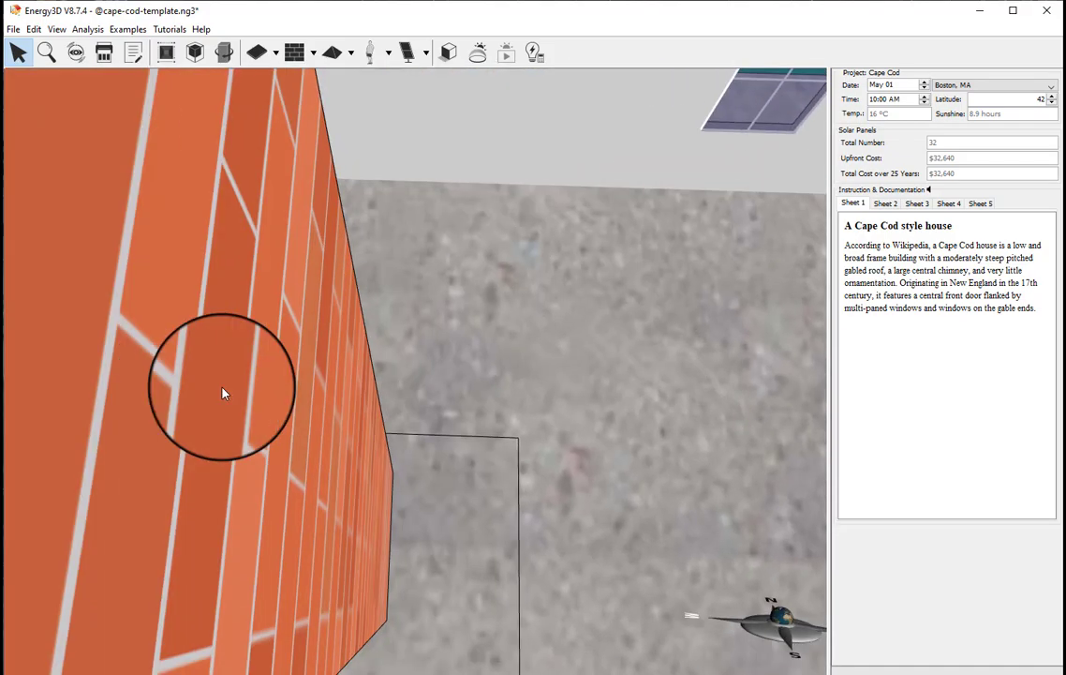
pyautogui.moveTo(221, 392); pyautogui.dragTo(543, 341)
pyautogui.scroll(3, 543, 341)
pyautogui.scroll(-3, 530, 345)
pyautogui.click(530, 345)
pyautogui.scroll(-4, 531, 347)
pyautogui.scroll(-6, 531, 347)
pyautogui.moveTo(530, 346); pyautogui.dragTo(329, 357)
pyautogui.click(330, 354)
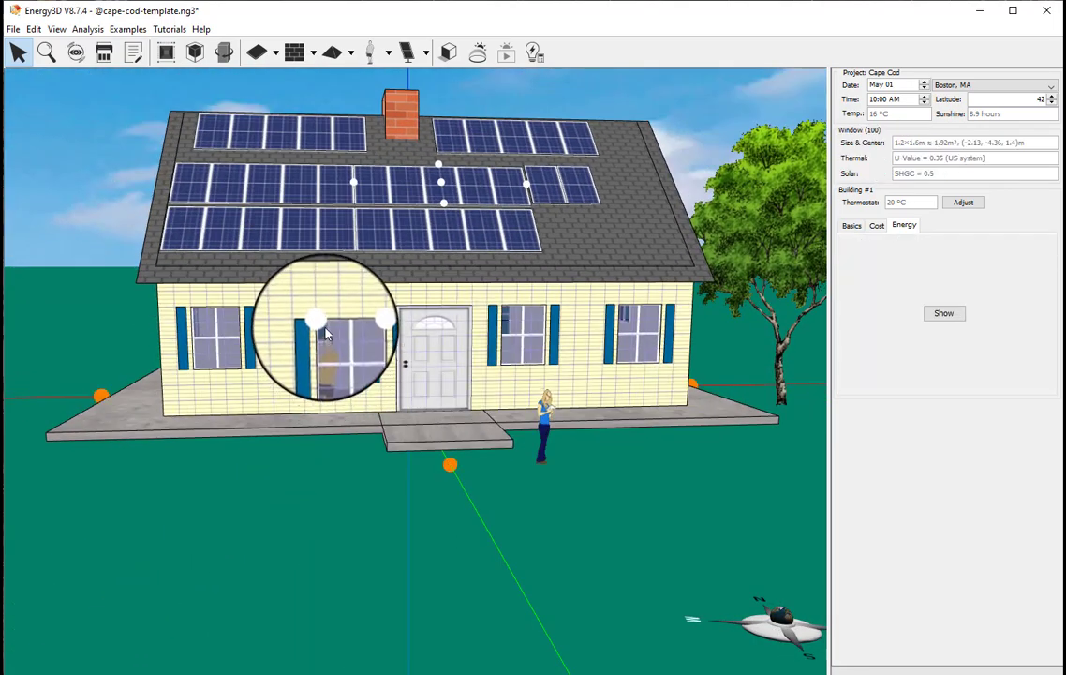
pyautogui.click(295, 450)
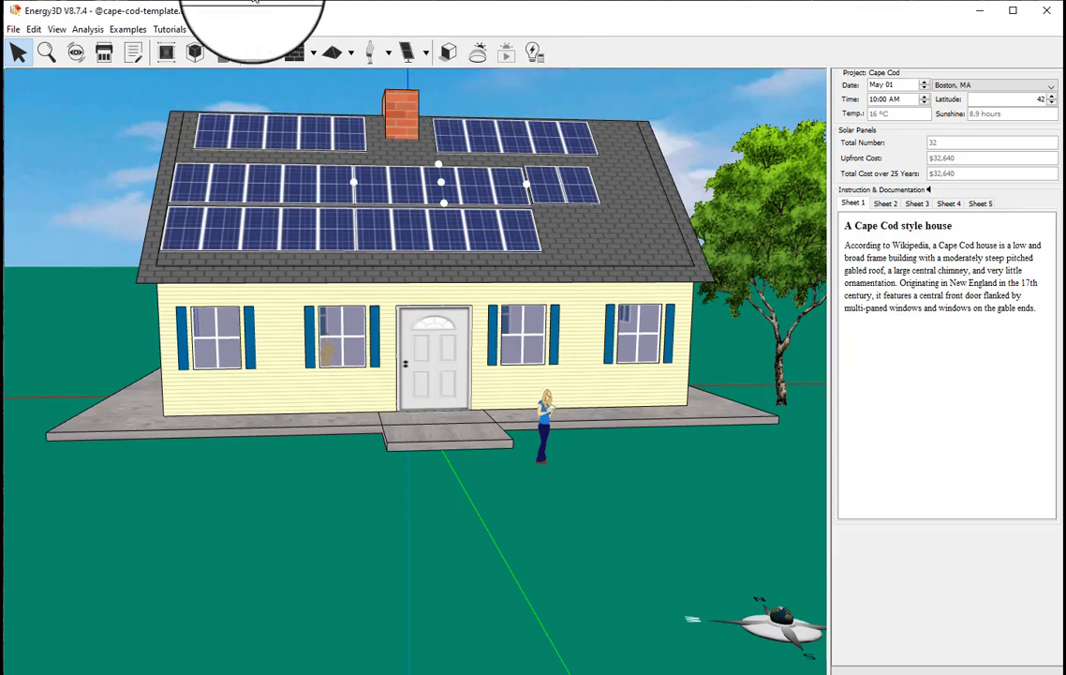
# Load Examples > Simple Buildings > Colonial, declining to save the Cape Cod changes.
pyautogui.click(141, 29)
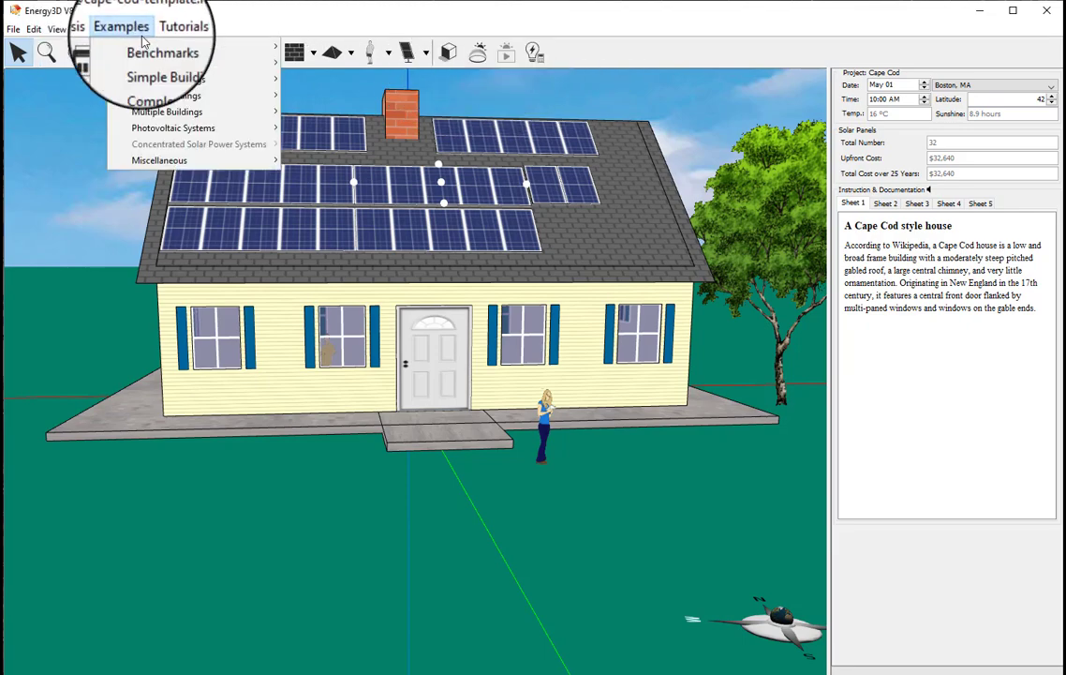
pyautogui.moveTo(153, 69)
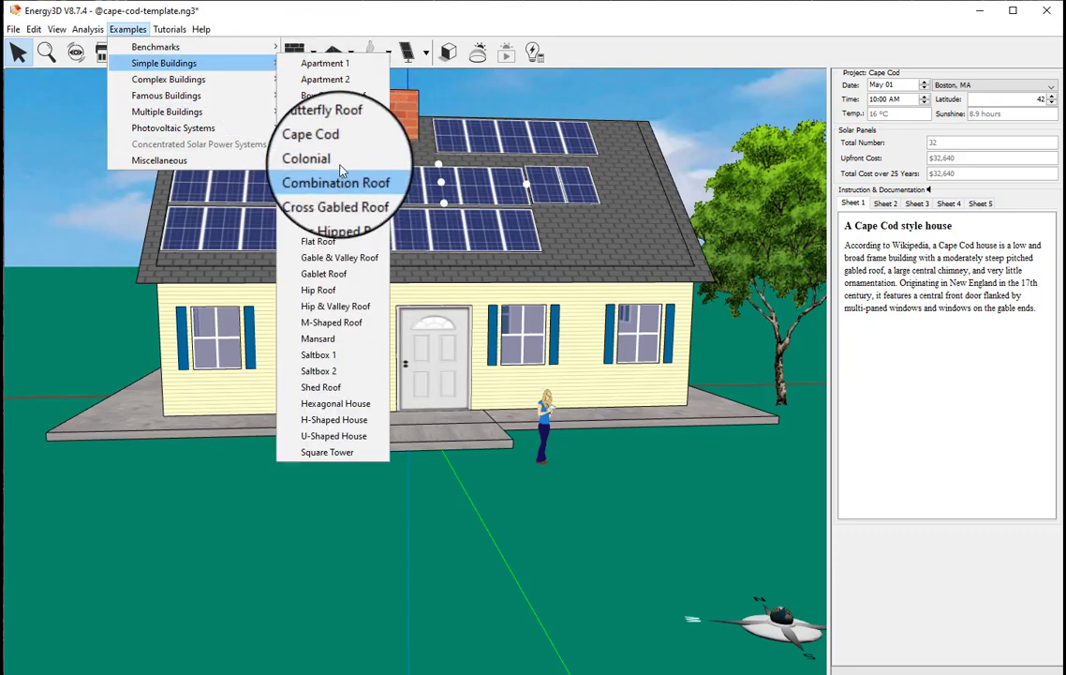
pyautogui.click(339, 162)
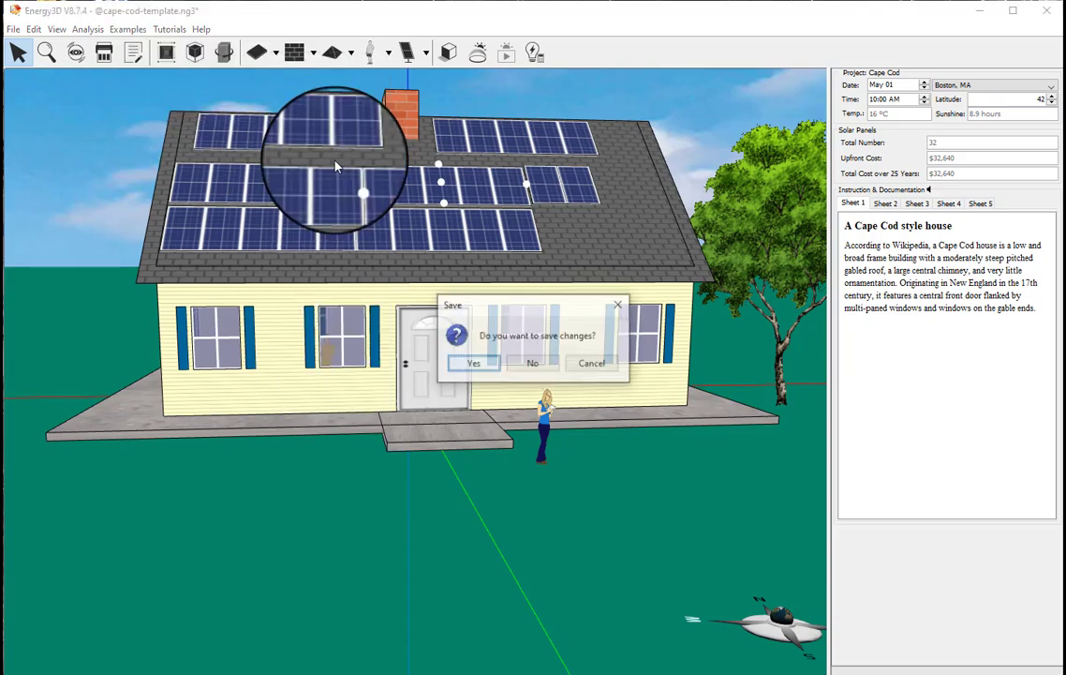
pyautogui.click(526, 373)
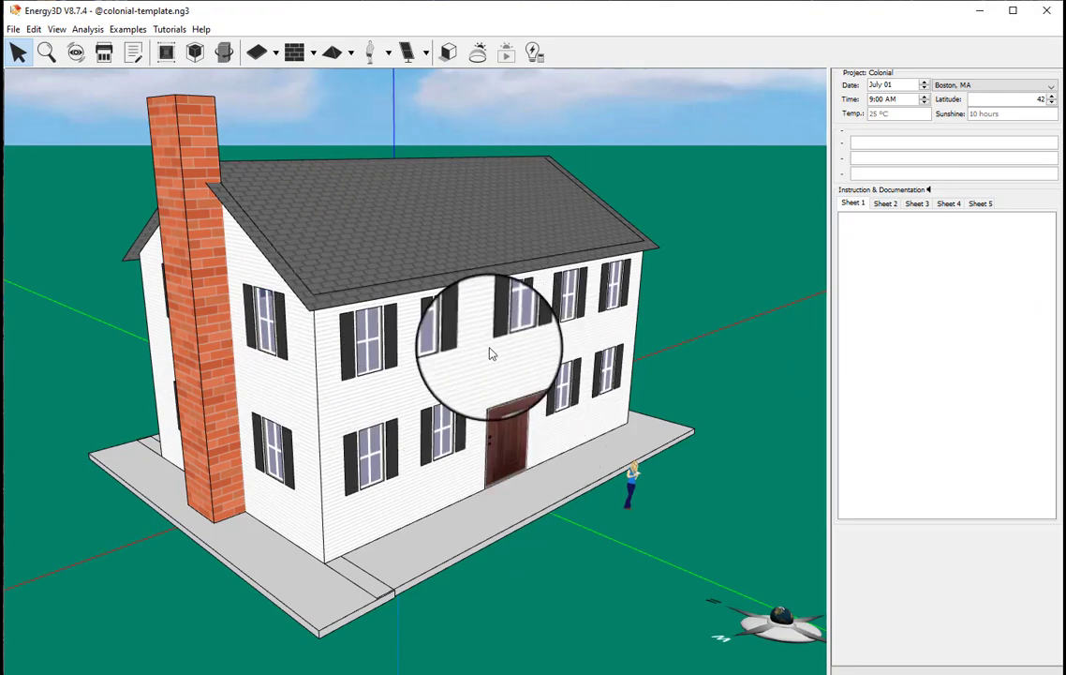
# Orbit to the Colonial's front, select its front wall, and show Basics: 126 m², 9.5 m, 27 windows.
pyautogui.click(503, 501)
pyautogui.moveTo(505, 472); pyautogui.dragTo(403, 473, button='right')
pyautogui.click(403, 471)
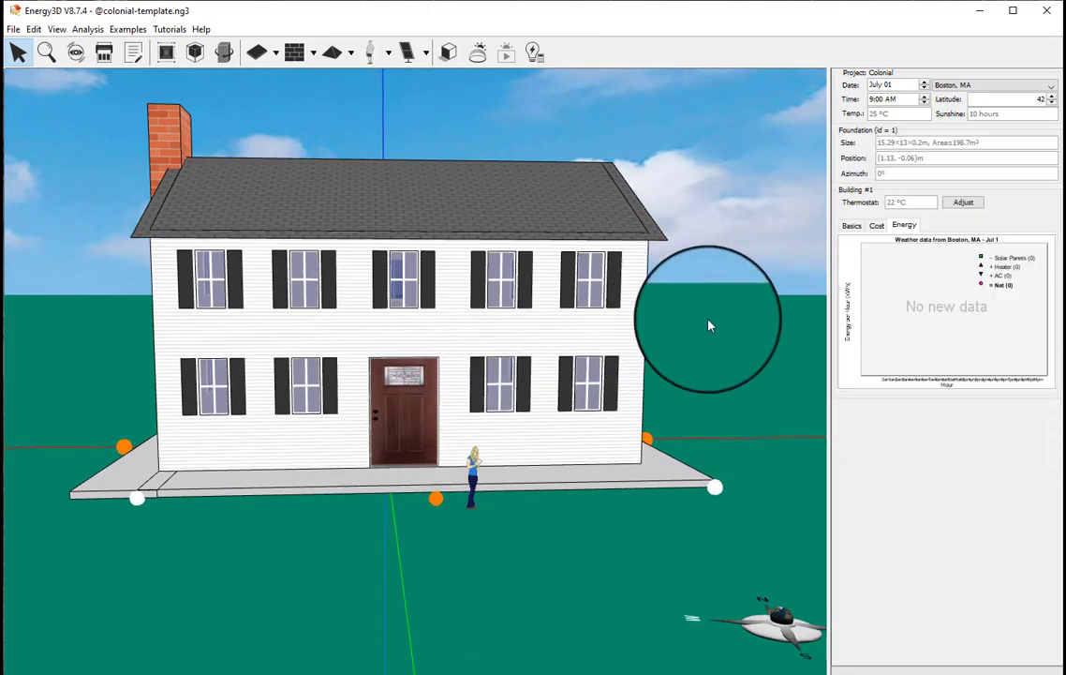
pyautogui.click(574, 269)
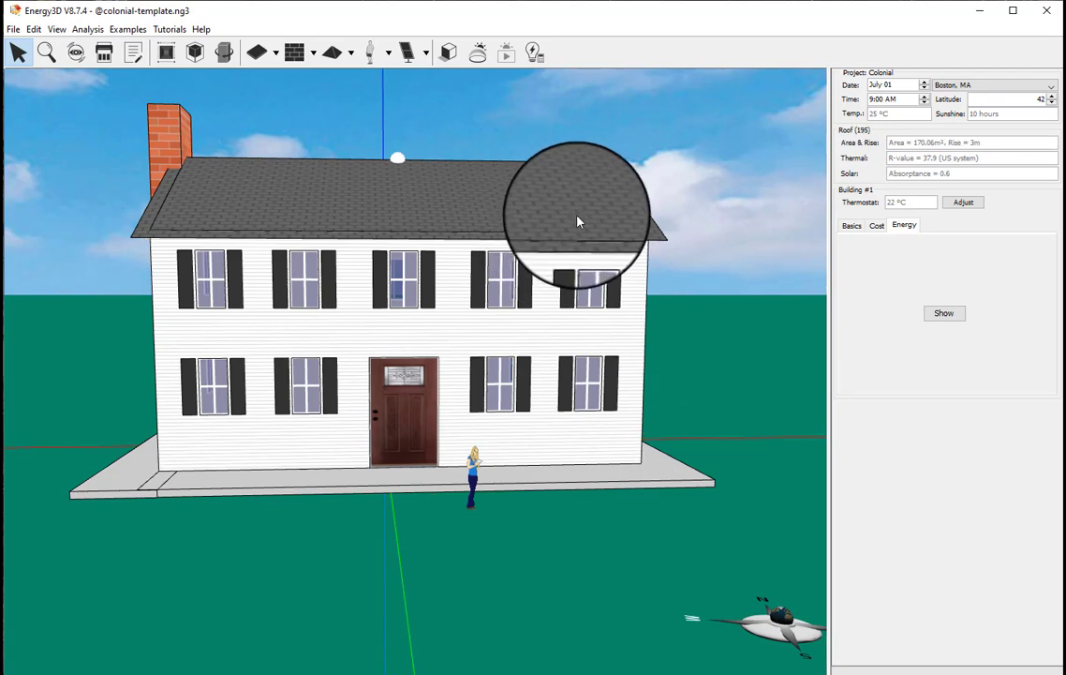
pyautogui.click(591, 335)
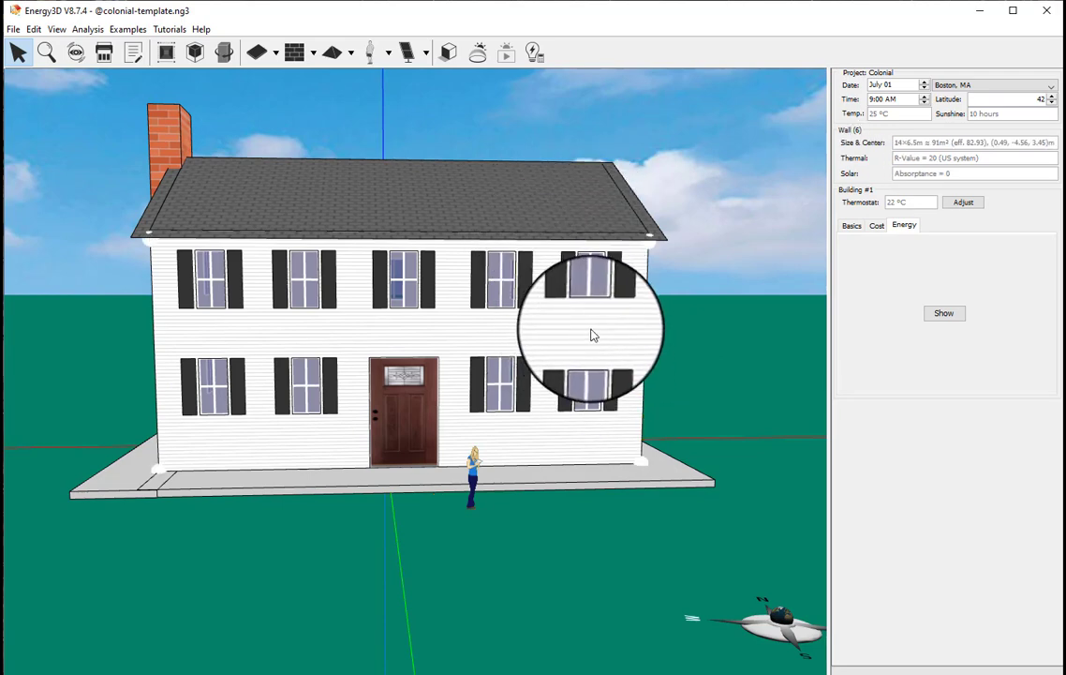
pyautogui.click(852, 226)
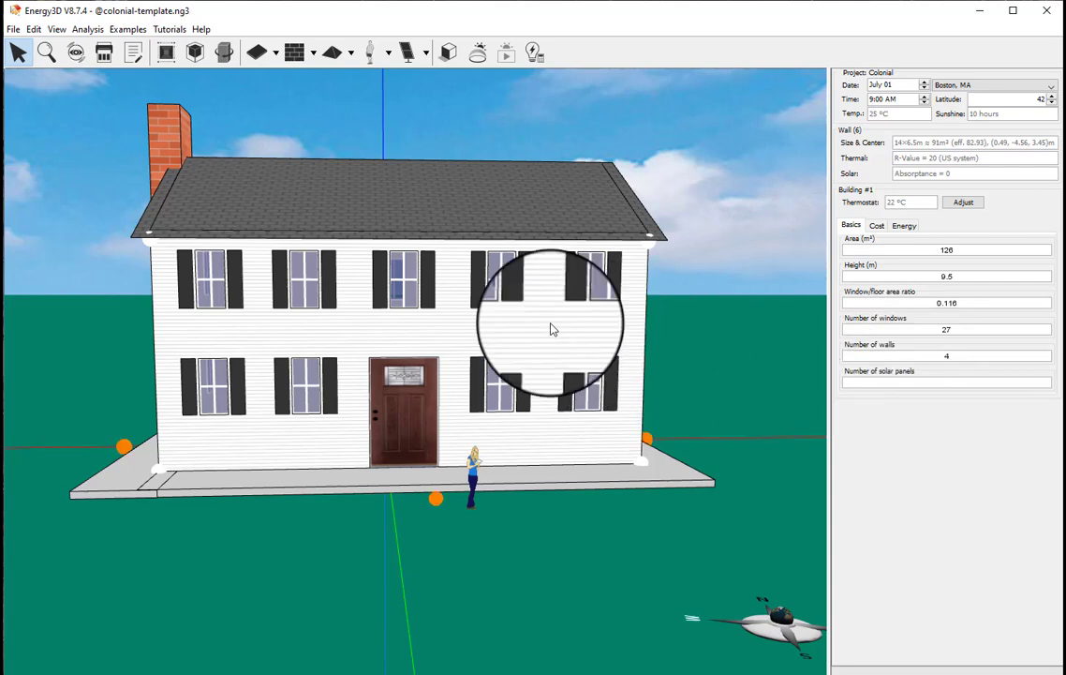
# Run the Colonial house's annual energy analysis and stop it once January–March are graphed.
pyautogui.click(91, 32)
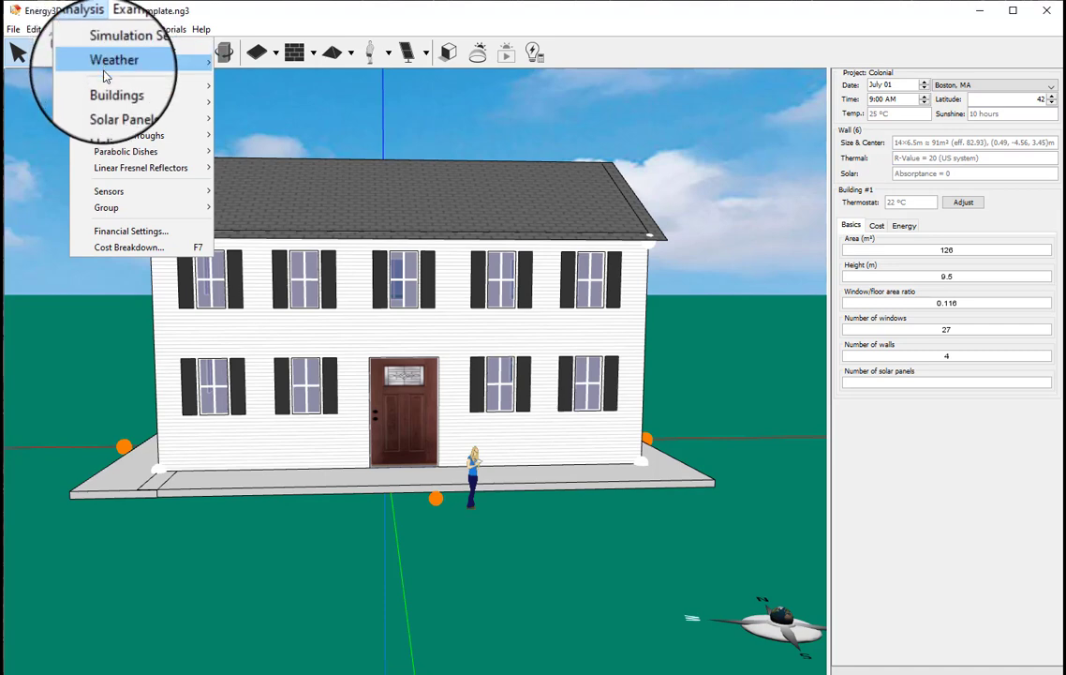
pyautogui.moveTo(110, 73)
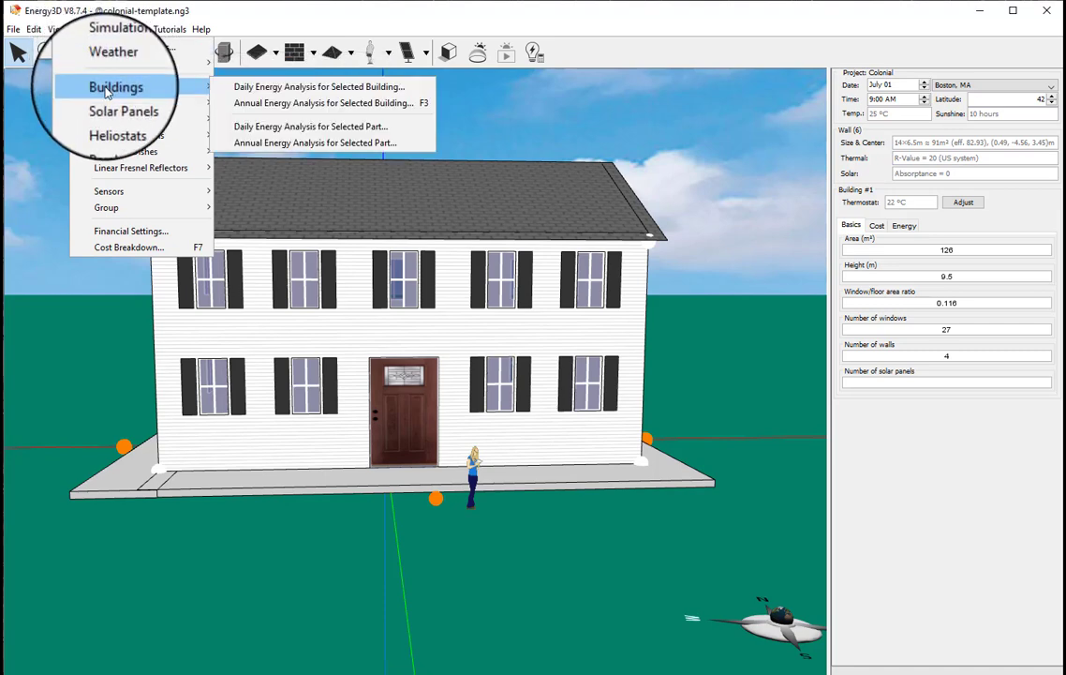
pyautogui.click(339, 114)
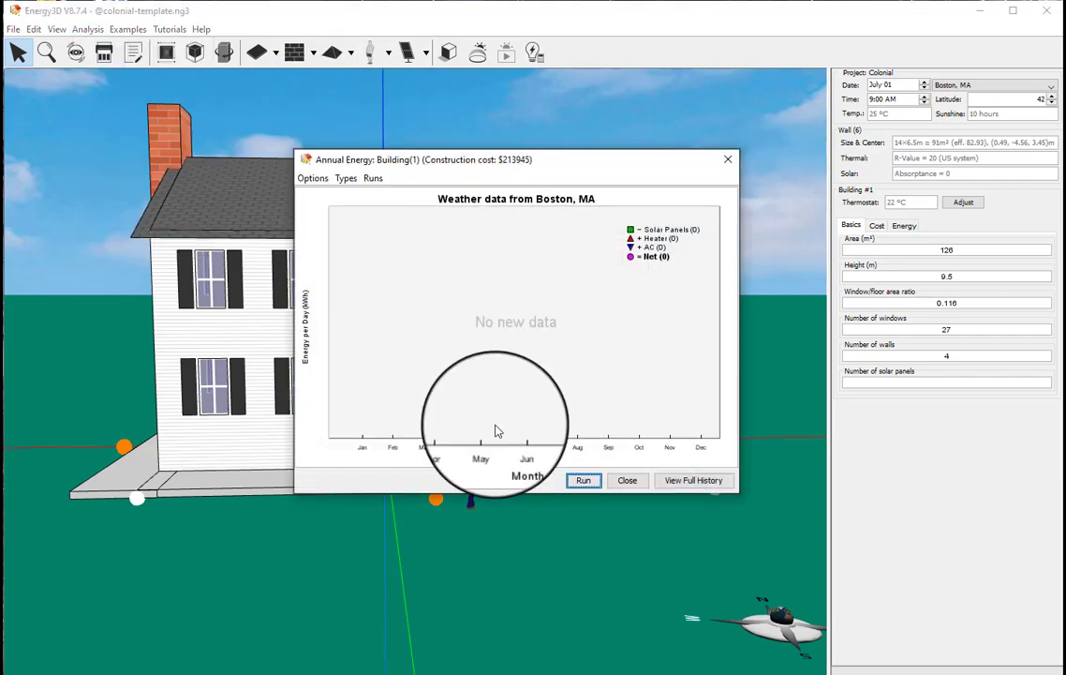
pyautogui.click(589, 479)
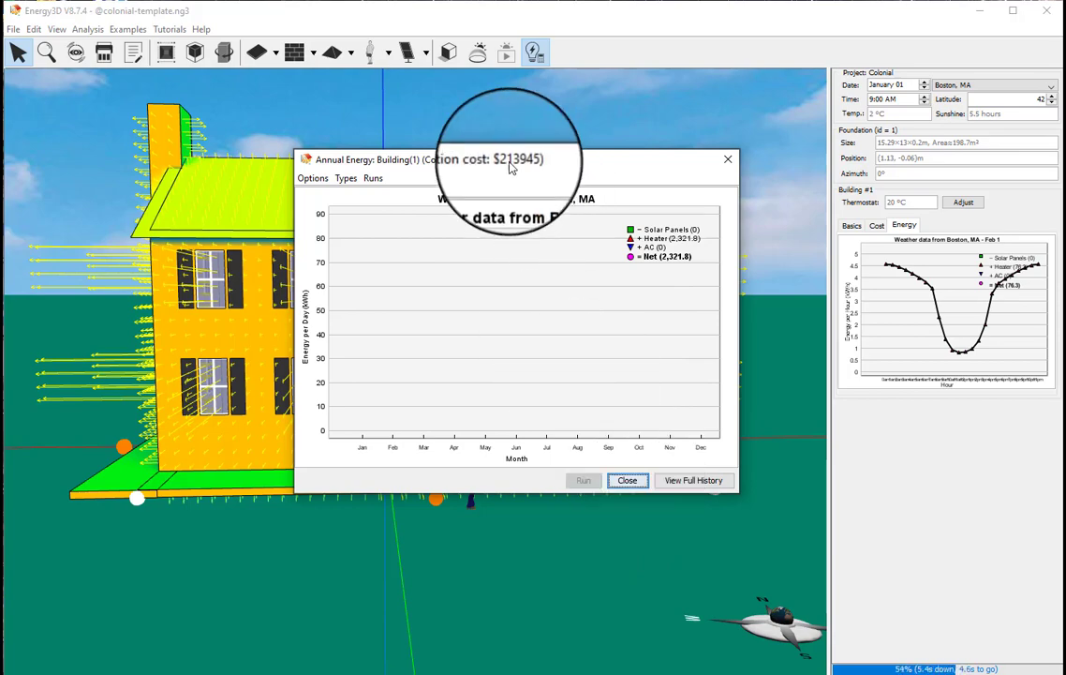
pyautogui.moveTo(507, 162); pyautogui.dragTo(850, 367)
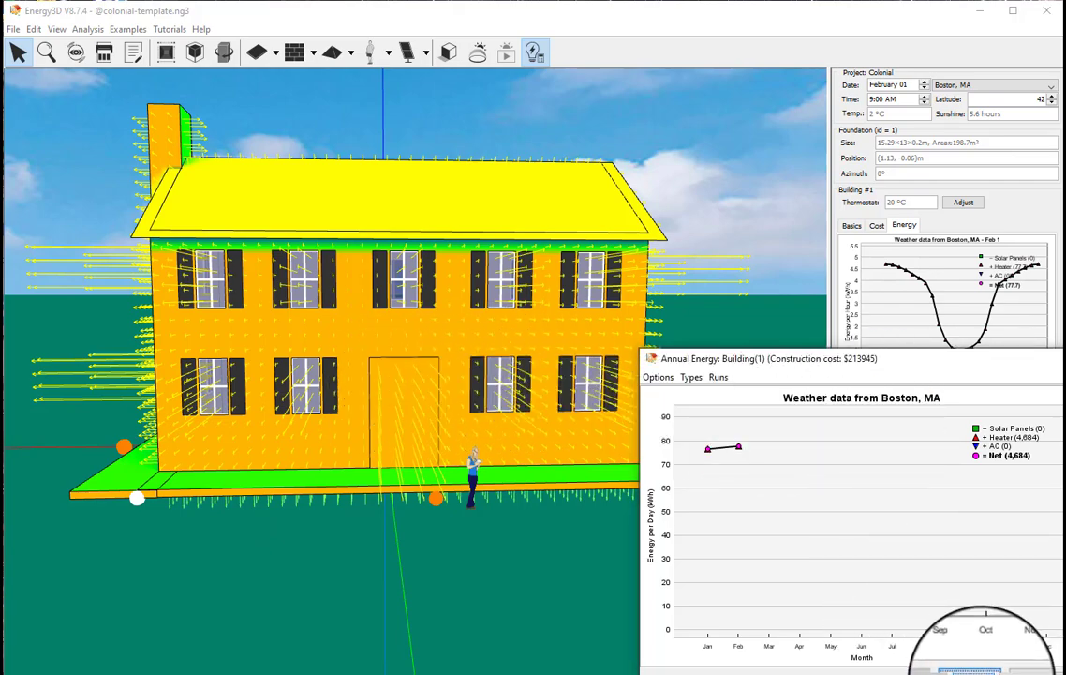
pyautogui.click(979, 660)
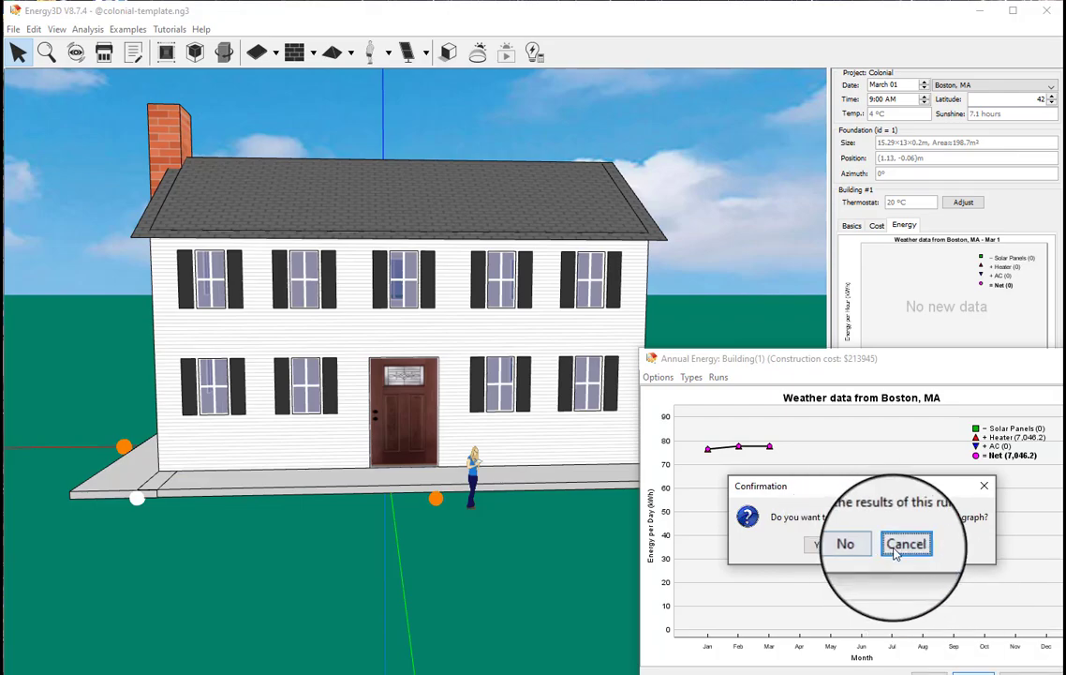